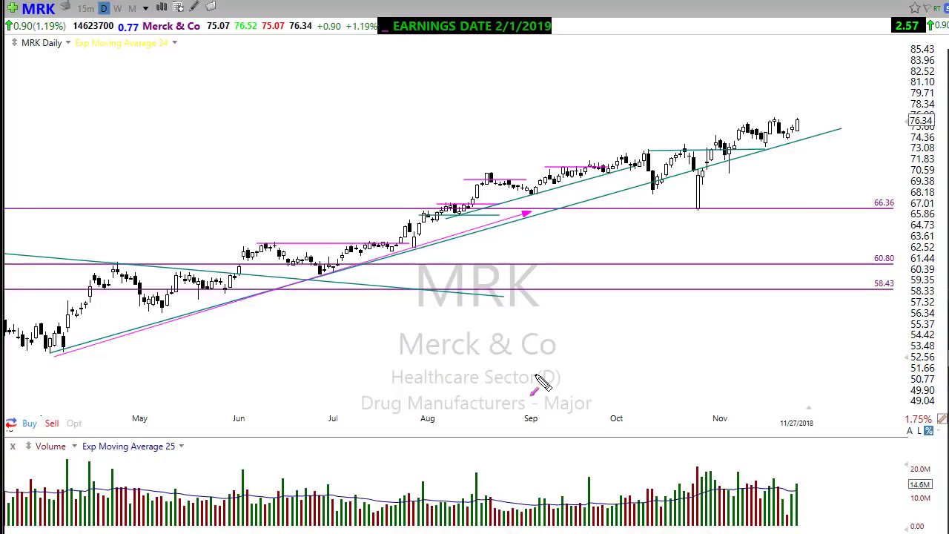
Clear the trend arrow from the MRK chart and load the Coca-Cola (KO) chart.
key(Delete)
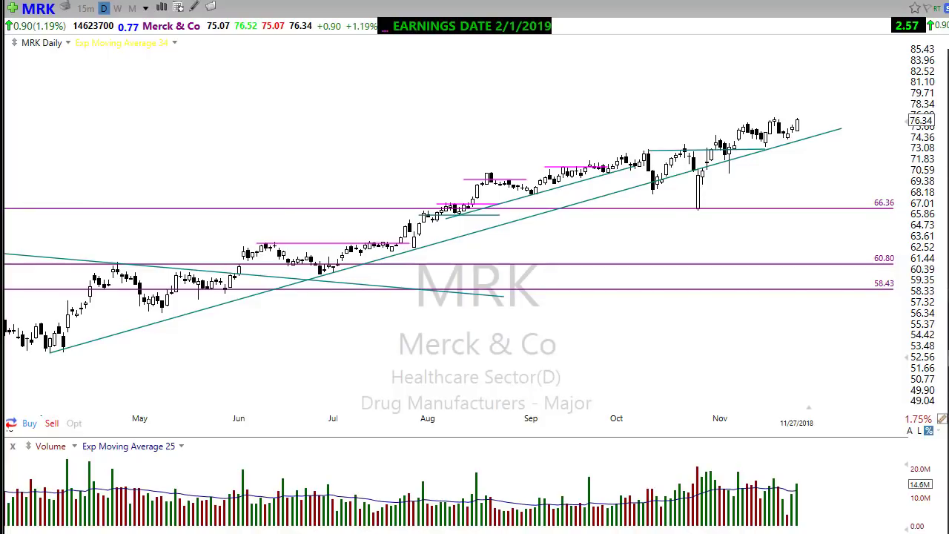
text(ko)
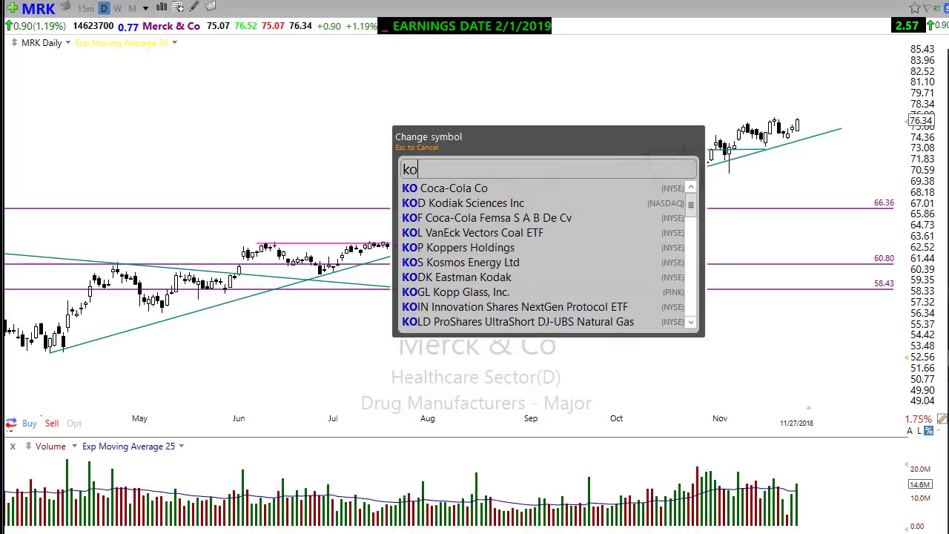
key(Return)
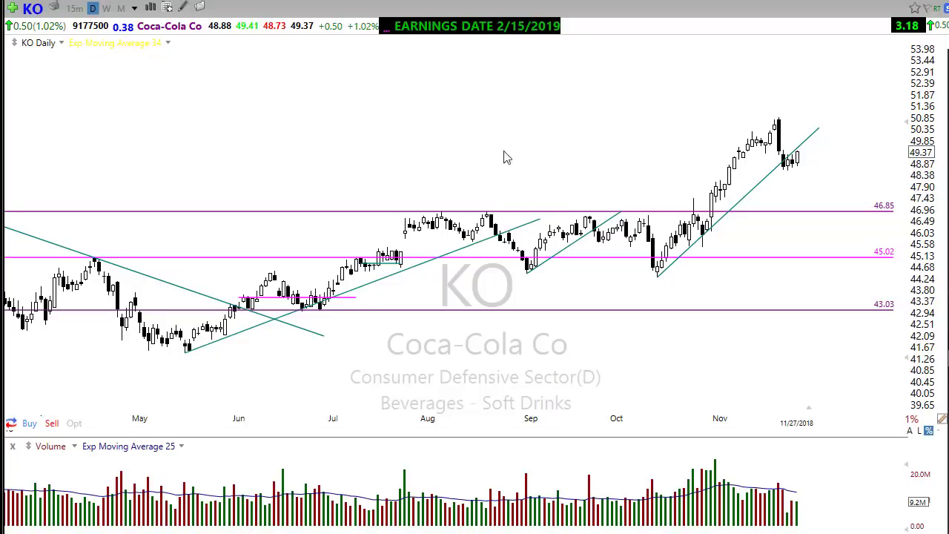
Show KO on the hourly timeframe with the Volatility Stop, moving averages and Balance of Power chart layout.
click(134, 8)
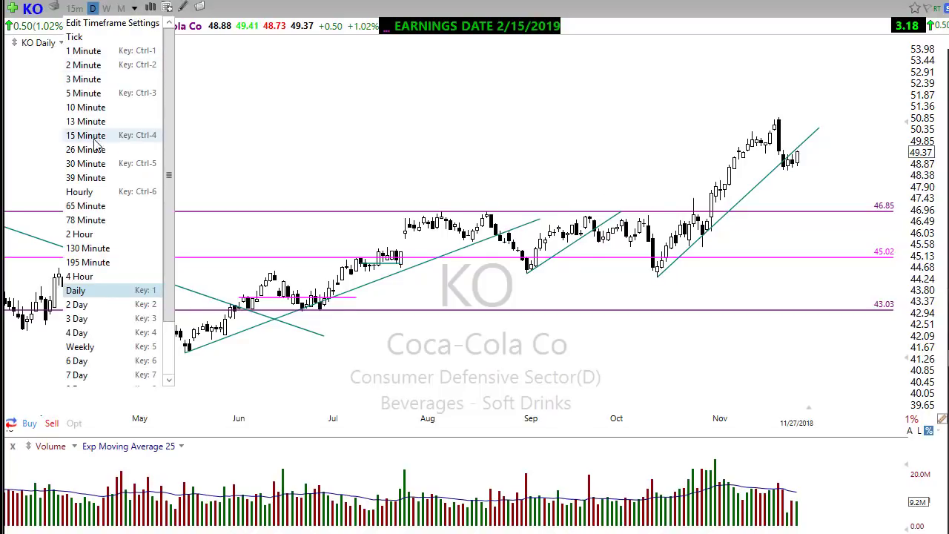
click(101, 191)
key(d)
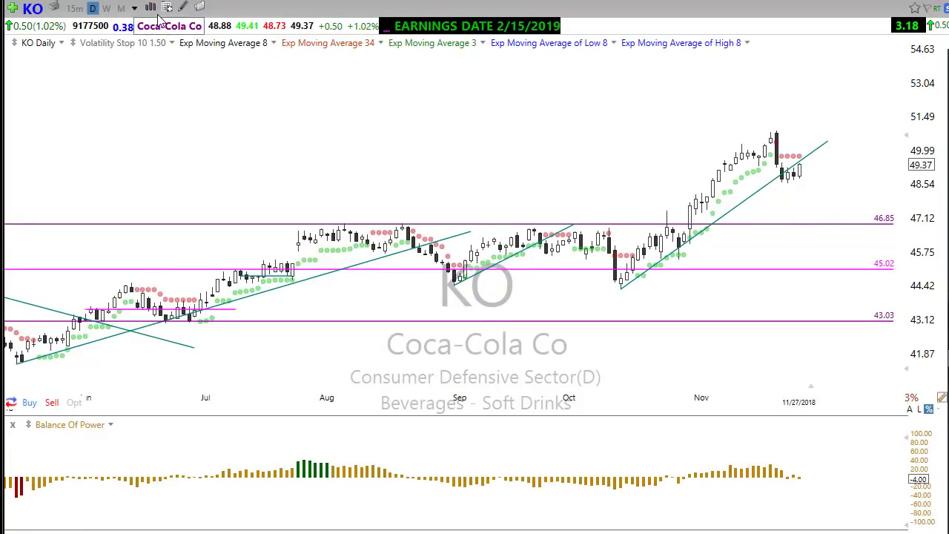
click(134, 8)
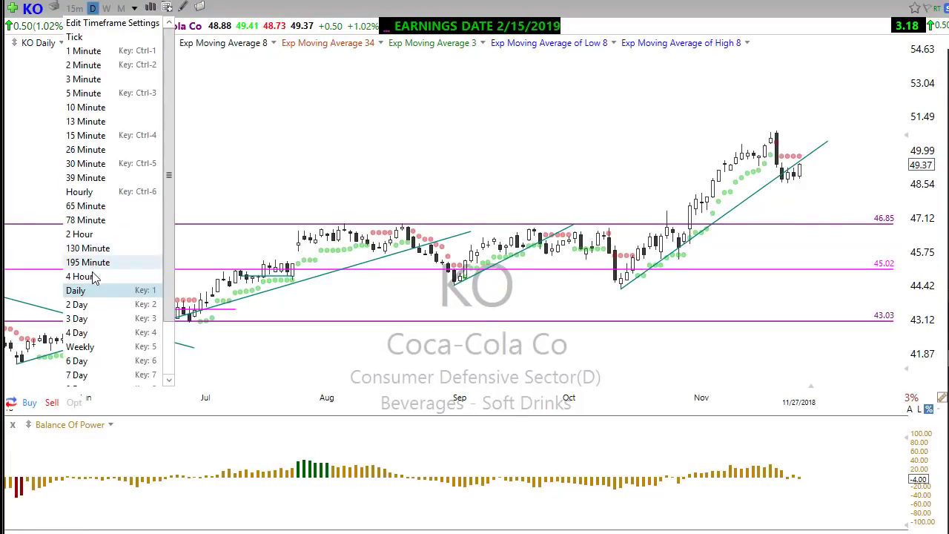
click(80, 192)
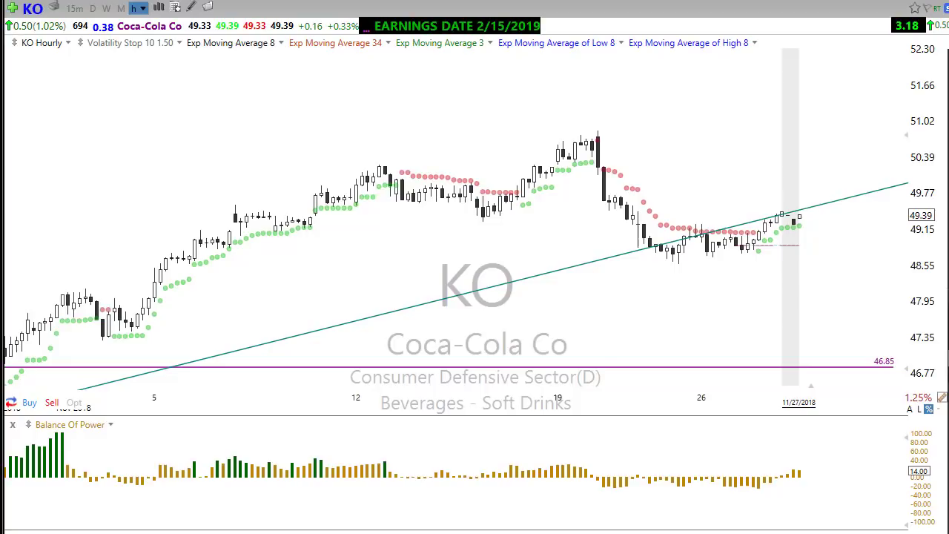
Mark KO's swings around November 26–27 and the level along the red stop dots with arrows, and clear the drawings.
scroll(667, 326, up, 4)
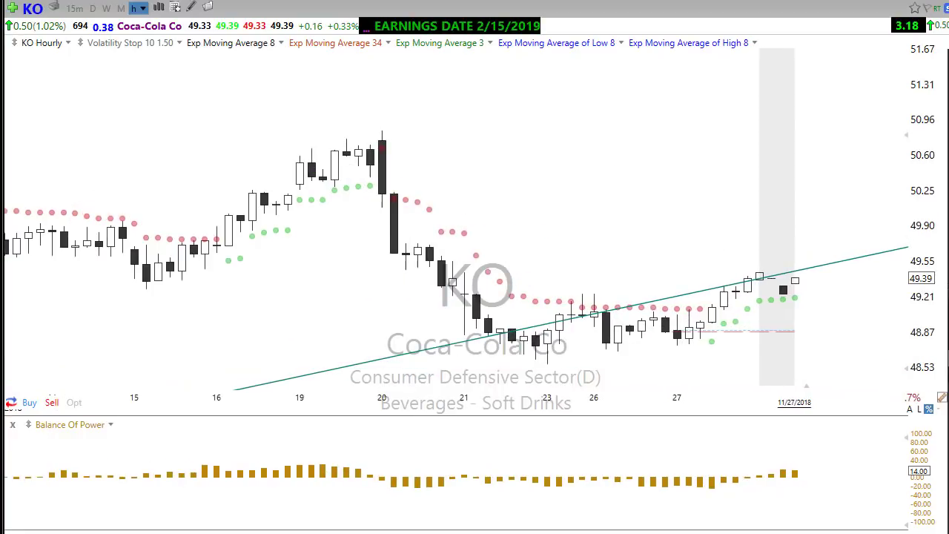
drag(597, 312, 608, 341)
mouse_move(519, 302)
mouse_down()
mouse_move(740, 299)
mouse_move(738, 308)
mouse_up()
drag(596, 346, 643, 321)
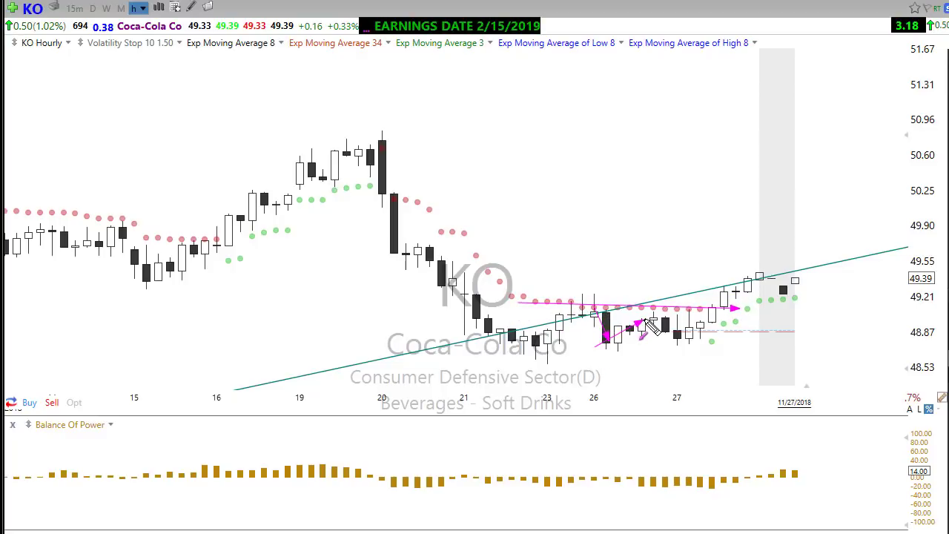
drag(710, 265, 667, 315)
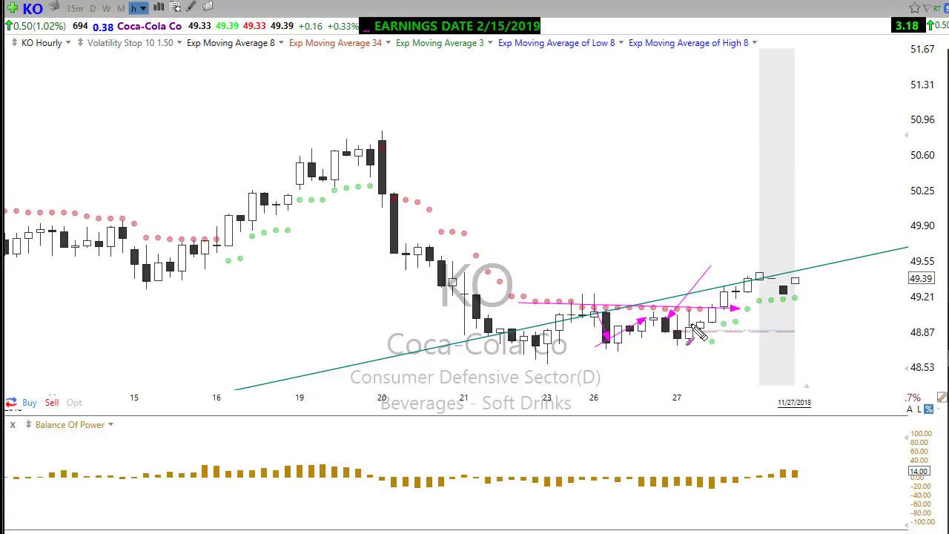
key(Escape)
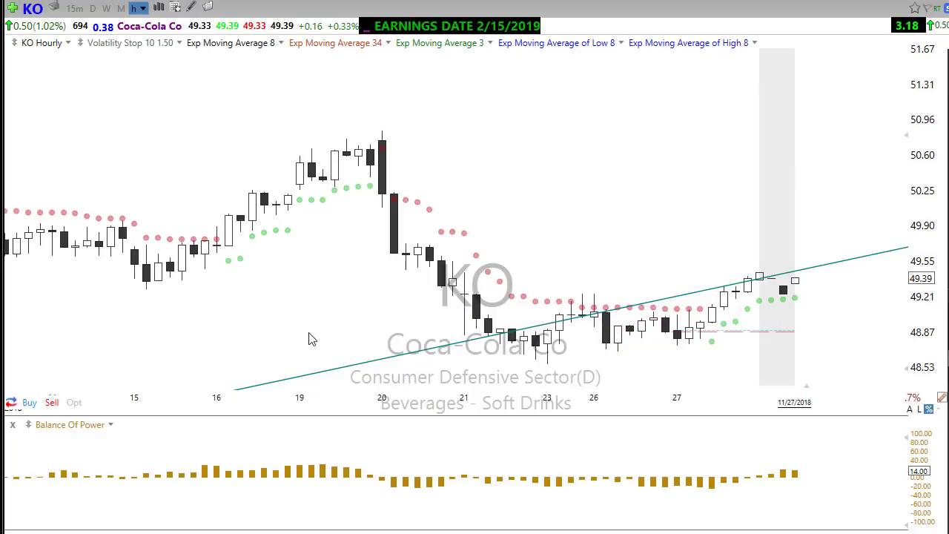
Inspect KO's recent hourly price action and the price data of the November 27, 5:00 PM bar.
scroll(349, 303, down, 5)
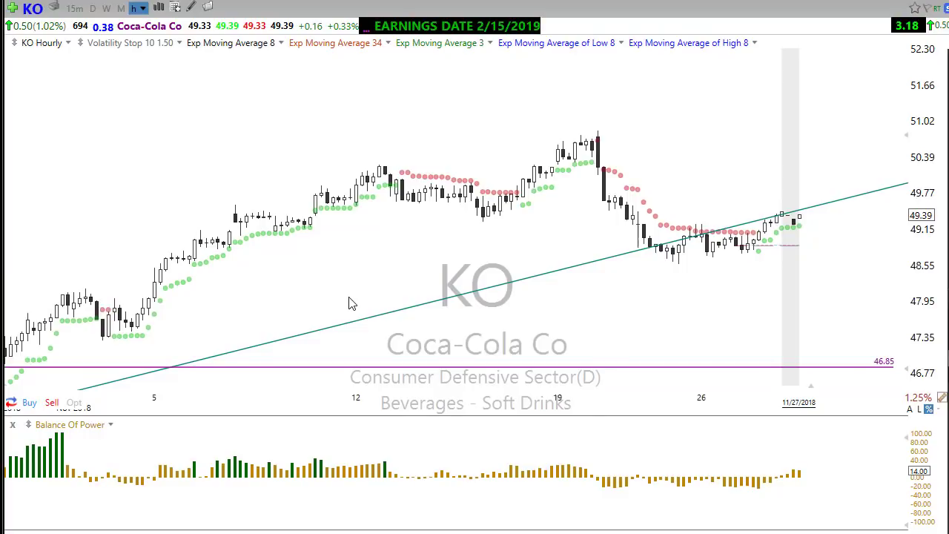
scroll(326, 306, down, 2)
scroll(265, 280, up, 2)
scroll(572, 324, up, 2)
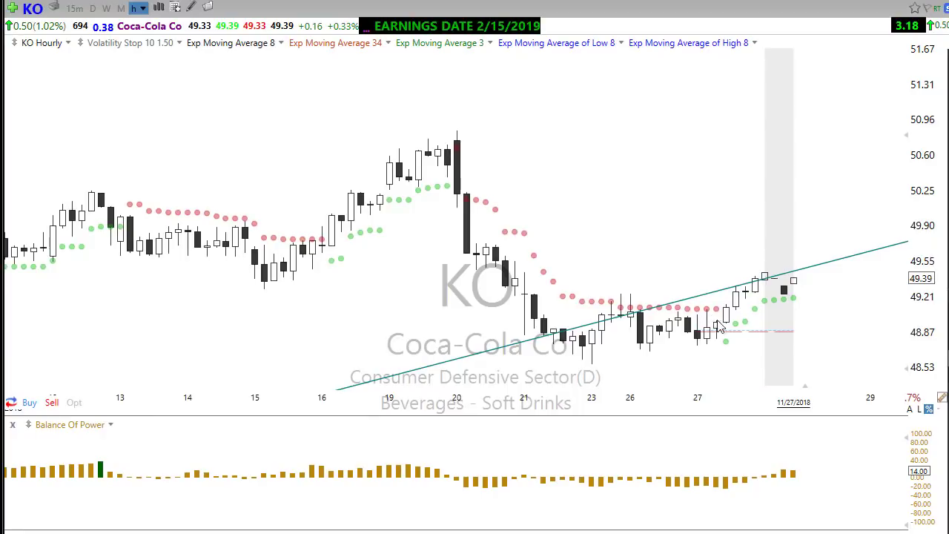
click(771, 310)
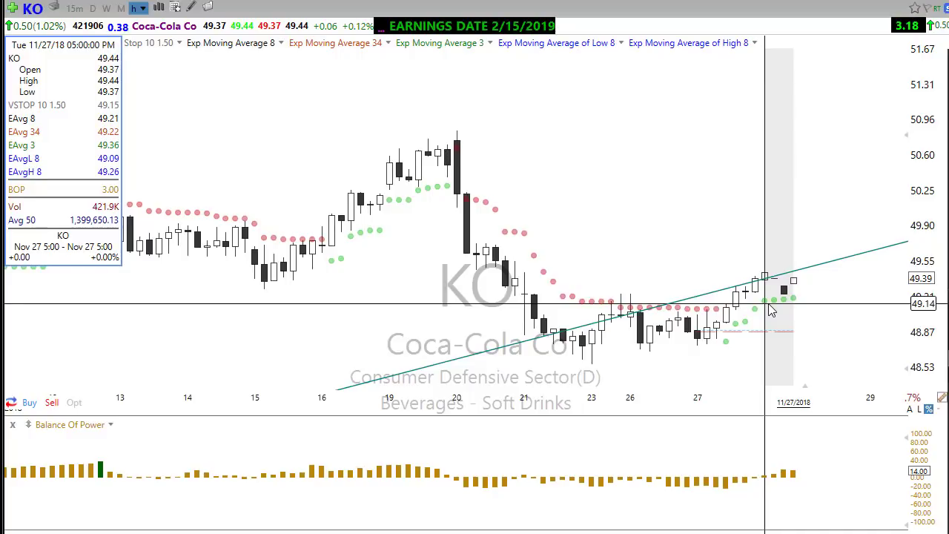
click(770, 310)
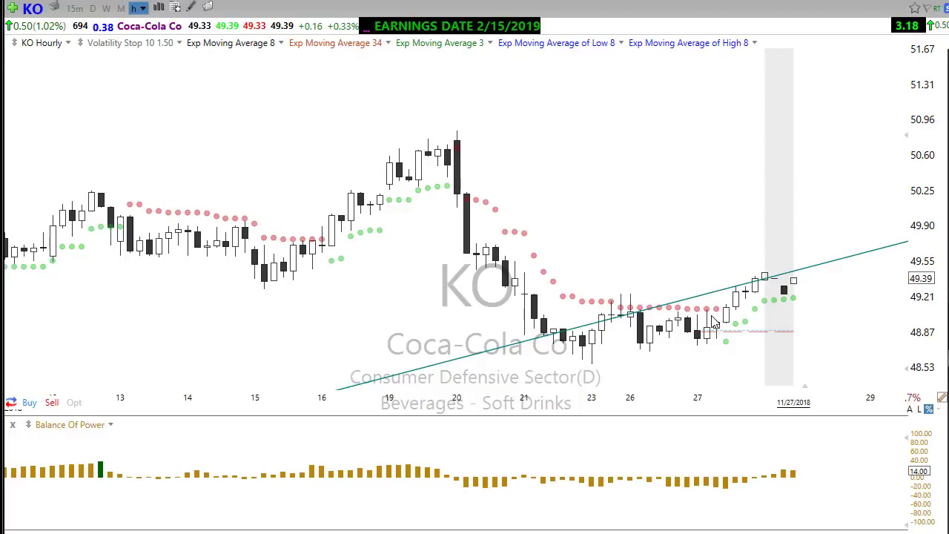
Mark KO's rejection at the trendline and its down-up-down swings of November 26–27 with arrows, and clear them.
scroll(320, 317, down, 3)
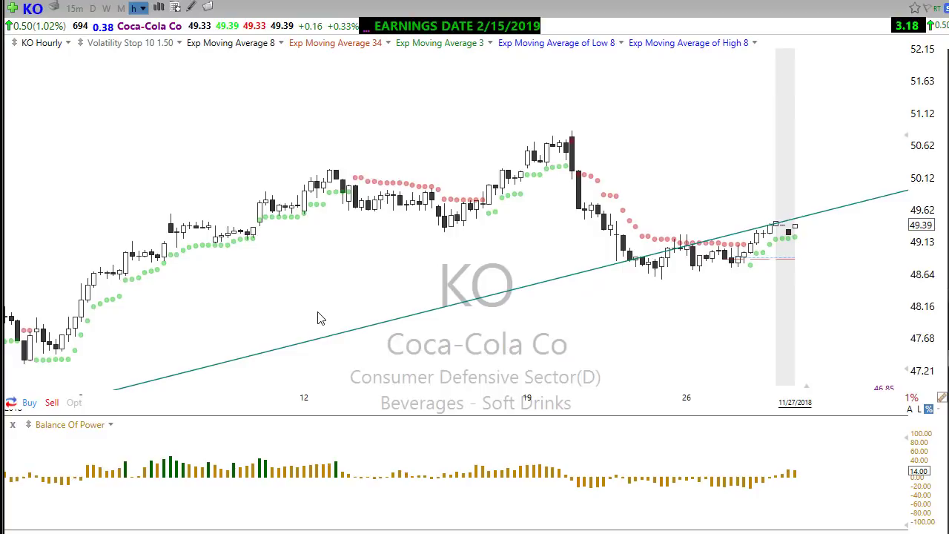
scroll(320, 317, down, 3)
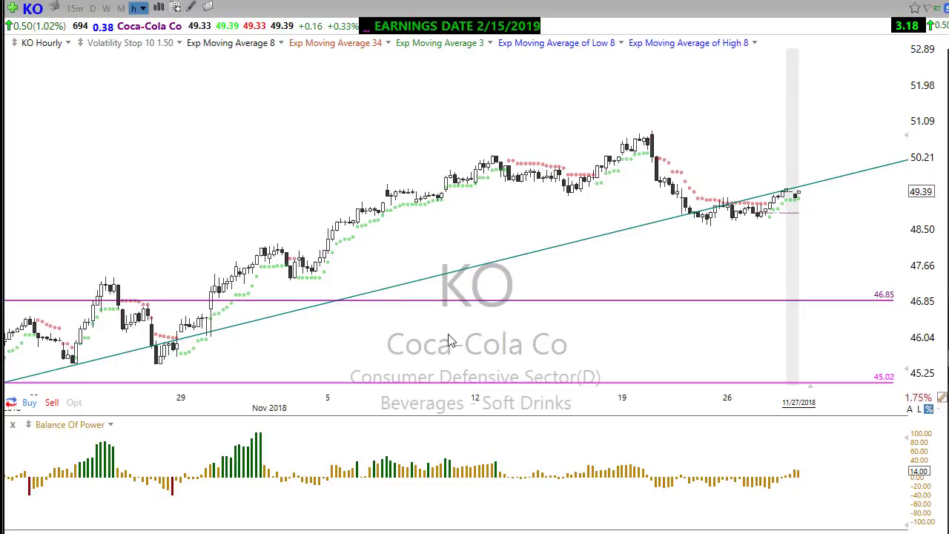
scroll(485, 339, down, 2)
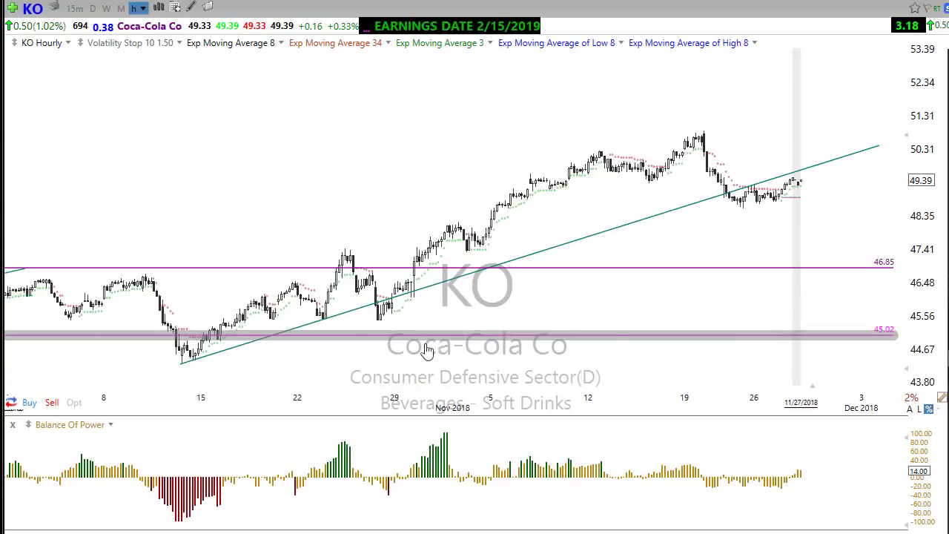
scroll(686, 349, up, 4)
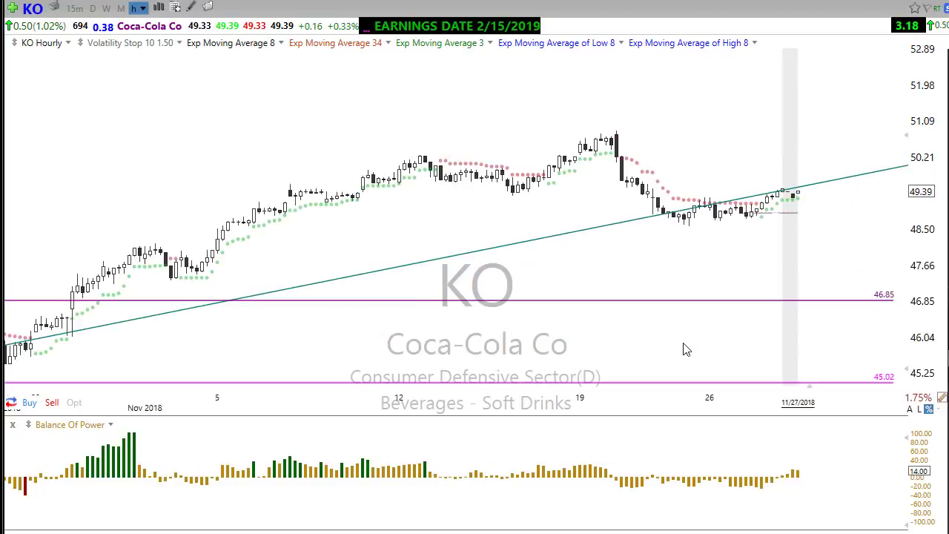
drag(691, 261, 662, 306)
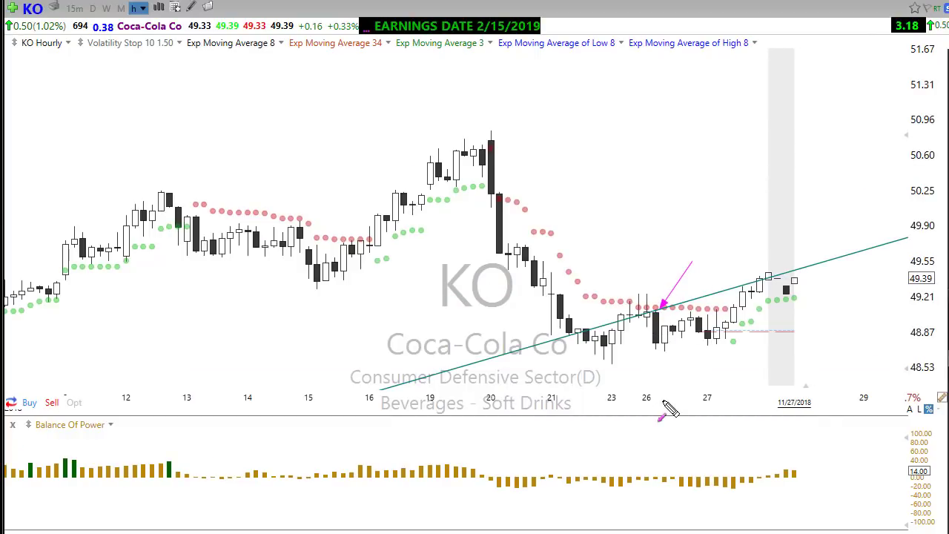
mouse_move(639, 312)
mouse_down()
mouse_move(648, 341)
mouse_move(692, 318)
mouse_up()
mouse_move(725, 268)
mouse_down()
mouse_move(708, 312)
mouse_move(726, 361)
mouse_up()
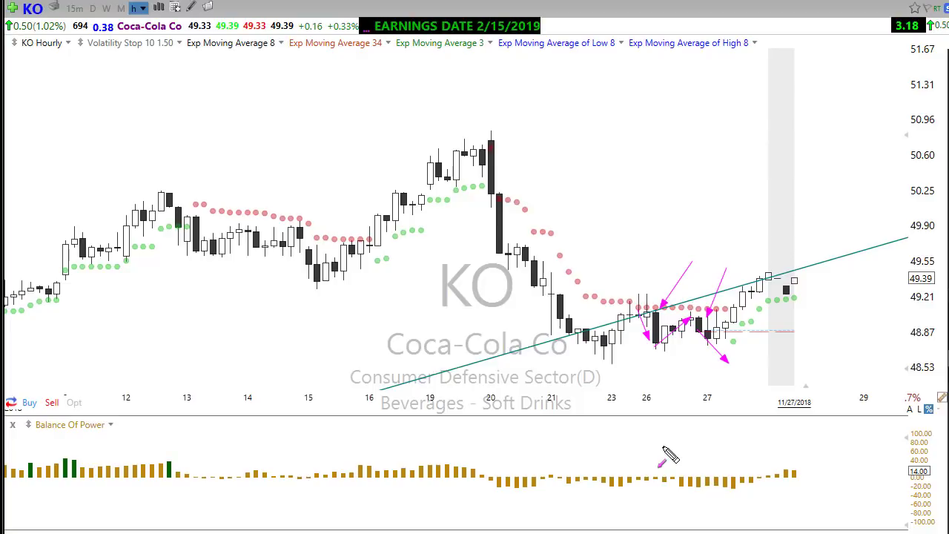
key(e)
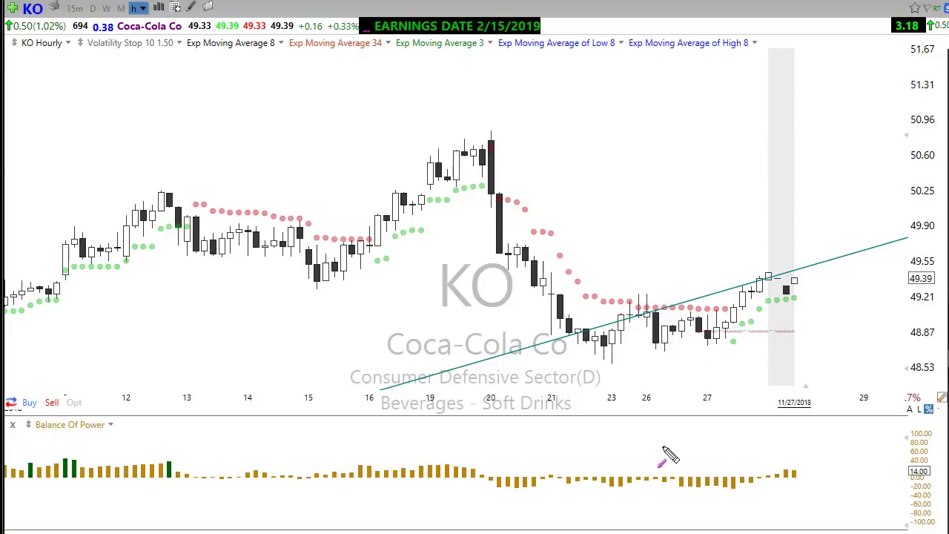
scroll(415, 309, down, 3)
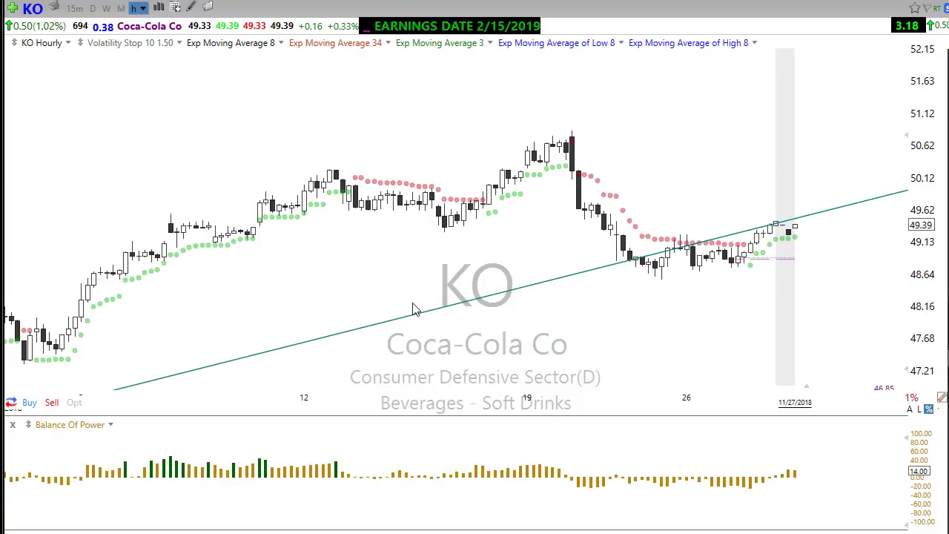
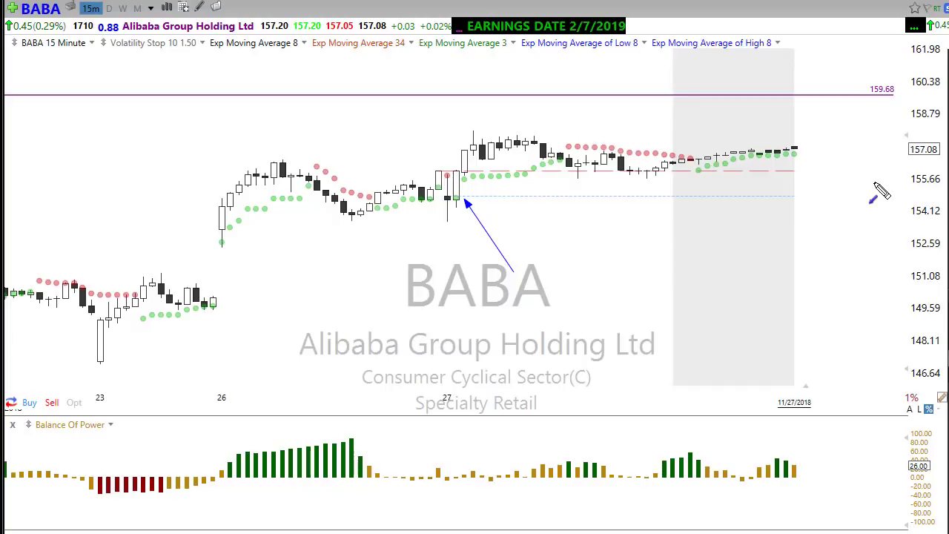
Point an arrow at BABA's breakout candle early on November 27, and clear the annotations.
drag(603, 260, 472, 176)
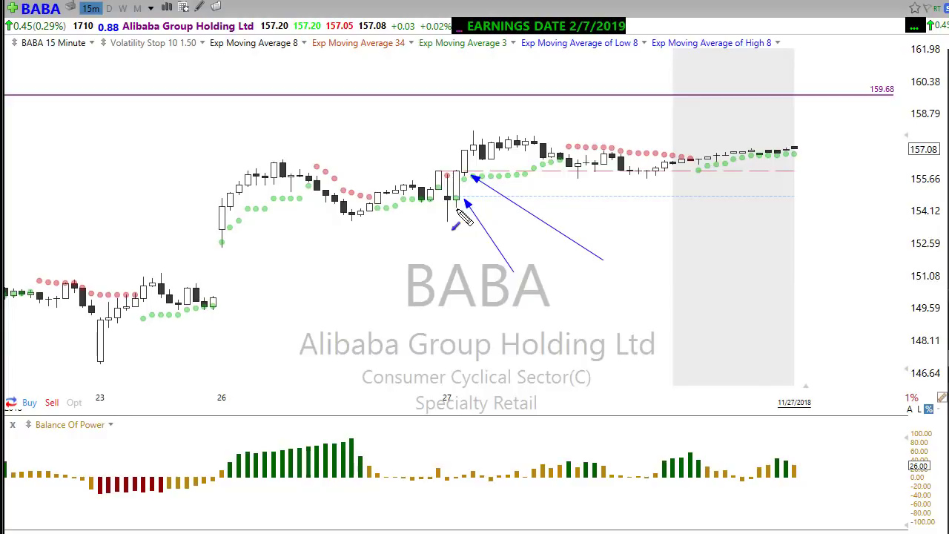
key(e)
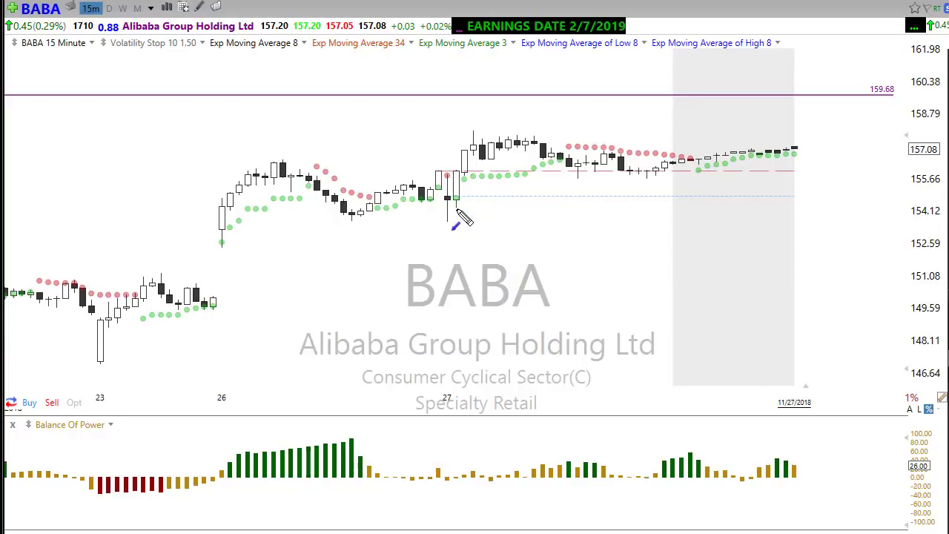
Load the QQQ chart, switch it to the hourly timeframe and focus on the bars since mid-November.
click(458, 302)
text(QQQ)
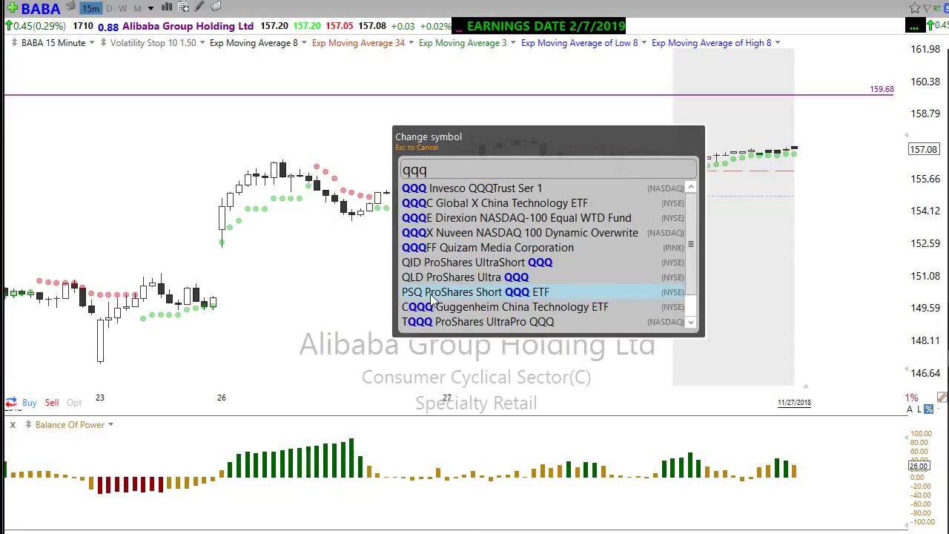
key(Return)
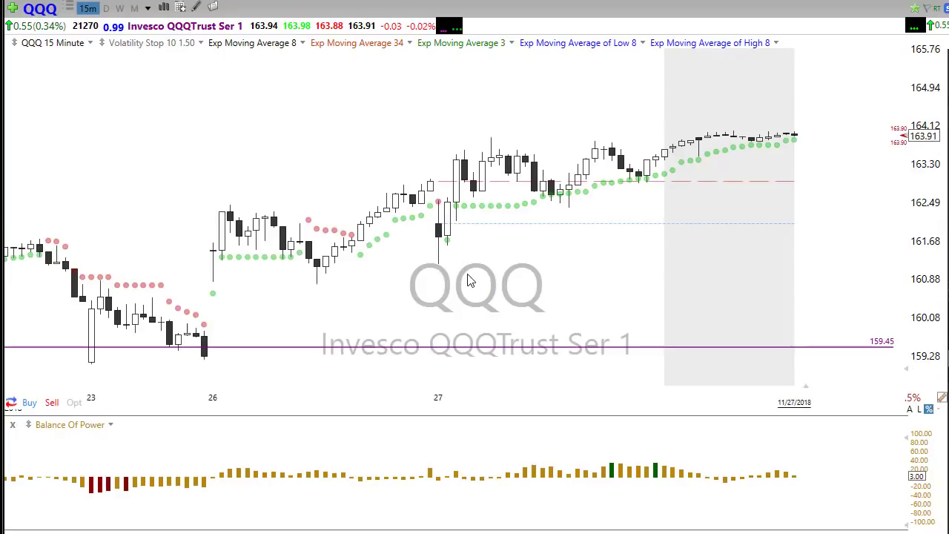
scroll(542, 255, up, 2)
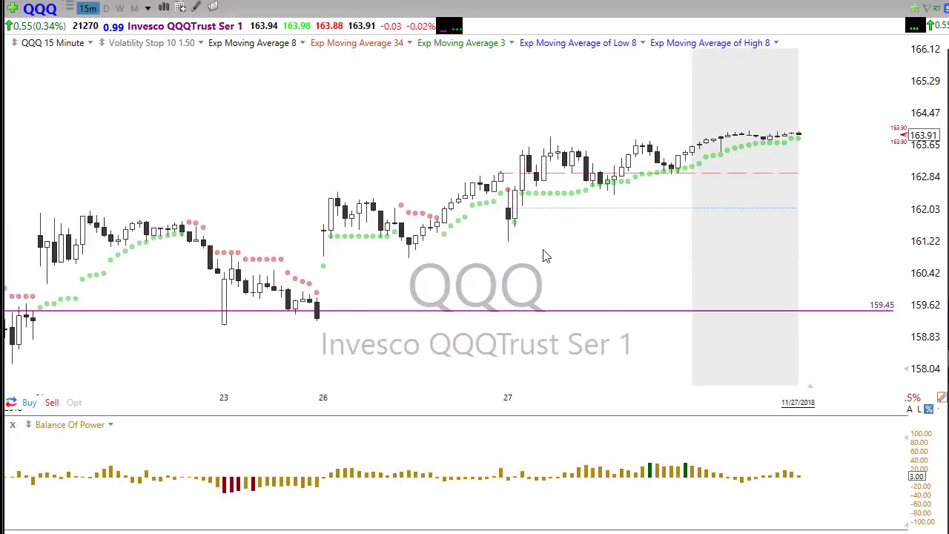
click(148, 8)
click(106, 193)
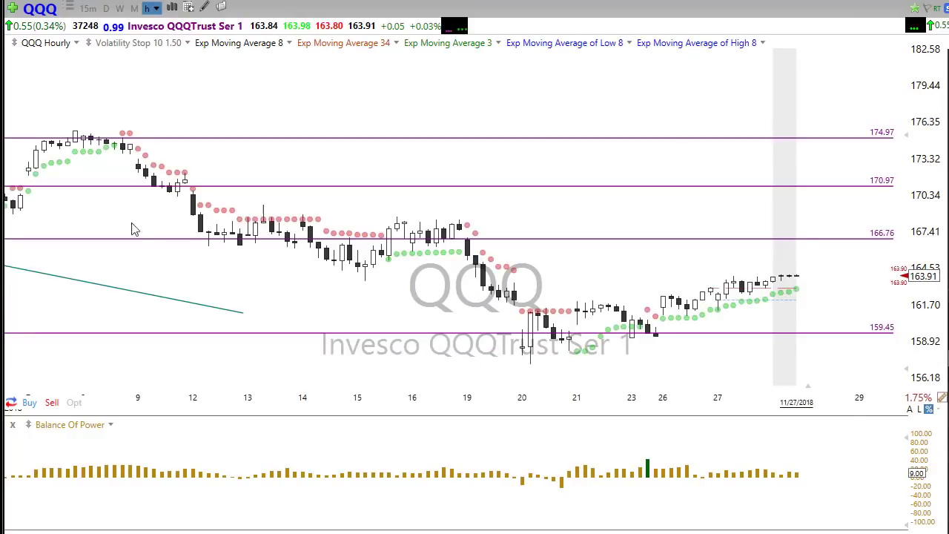
drag(555, 403, 660, 400)
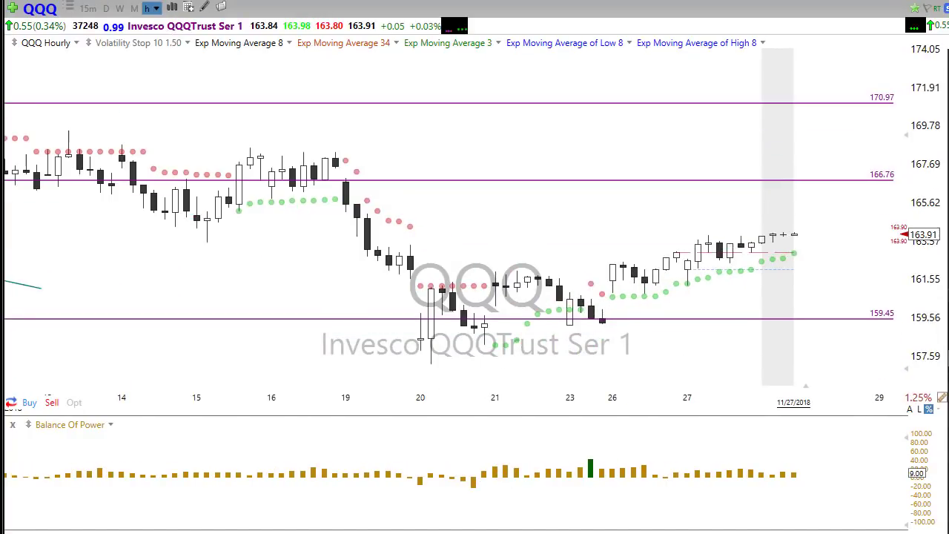
Draw arrows on QQQ marking the decline from November 19, the November 26 pullback low and the rising swings after it.
drag(734, 439, 656, 290)
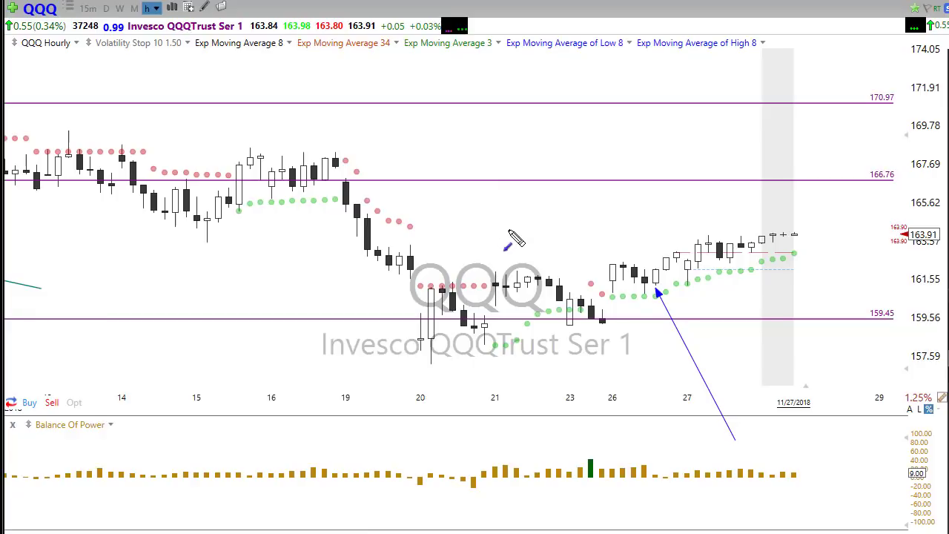
mouse_move(335, 153)
mouse_down()
mouse_move(603, 331)
mouse_move(674, 357)
mouse_move(671, 344)
mouse_up()
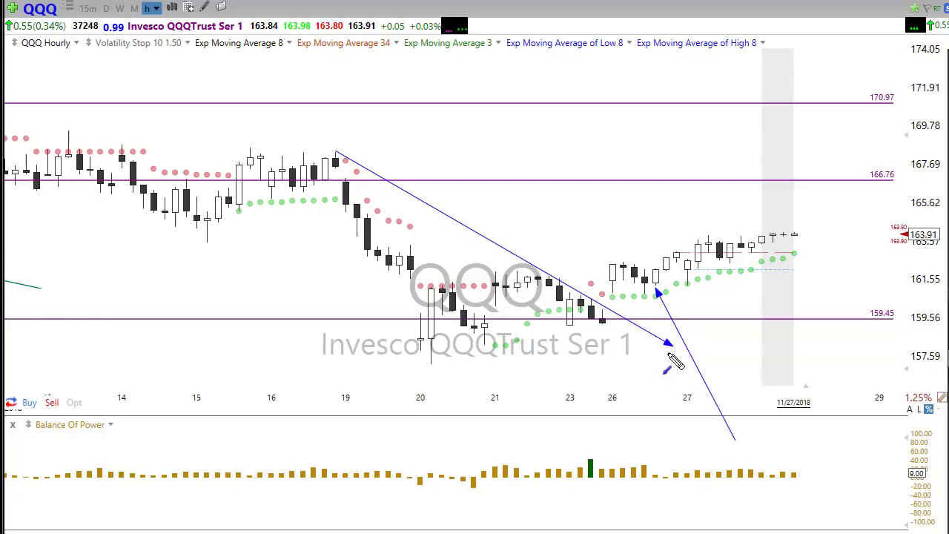
mouse_move(595, 325)
mouse_down()
mouse_move(617, 273)
mouse_move(658, 293)
mouse_move(715, 300)
mouse_up()
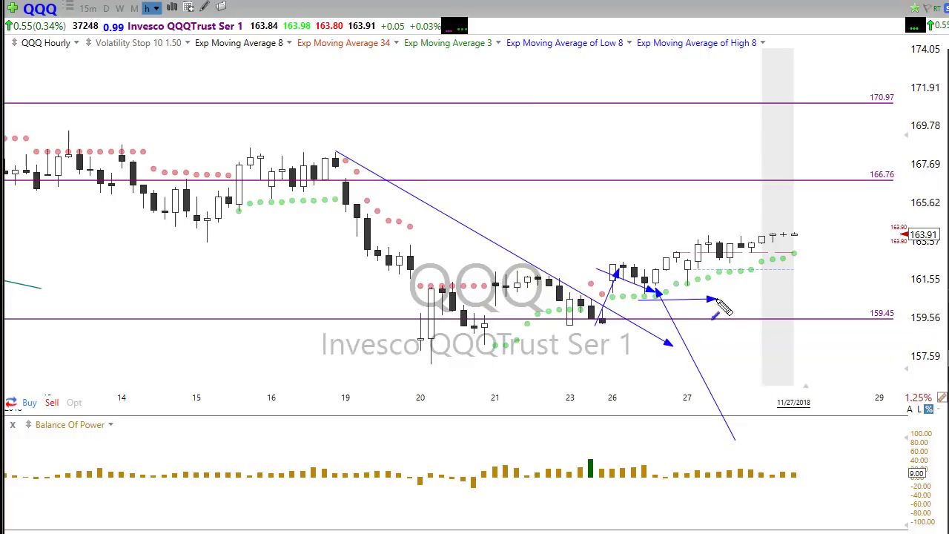
drag(654, 292, 667, 263)
mouse_move(703, 289)
mouse_down()
mouse_move(690, 274)
mouse_move(701, 253)
mouse_move(767, 242)
mouse_up()
drag(771, 240, 797, 233)
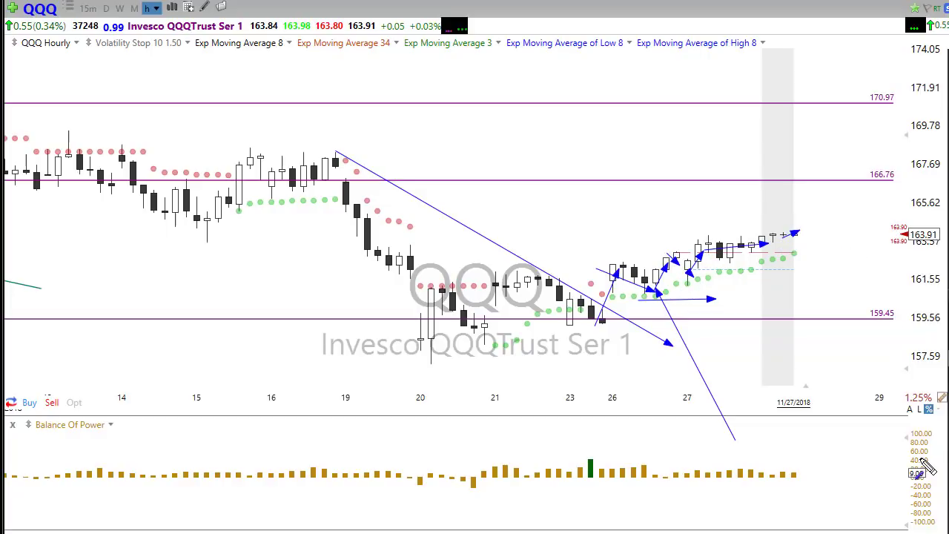
Clear the arrows on QQQ, and bring up the HD chart on the weekly timeframe with its history since 2016.
key(Escape)
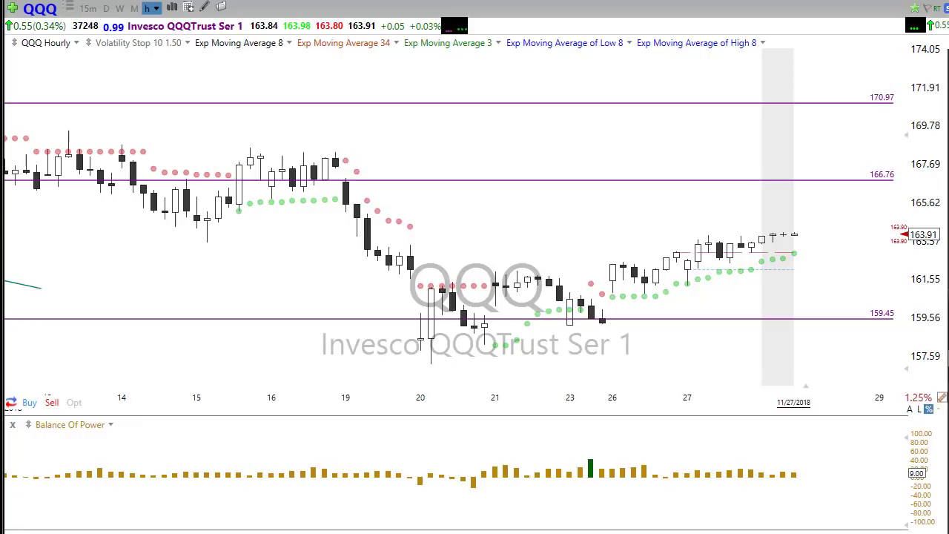
text(hd)
key(Return)
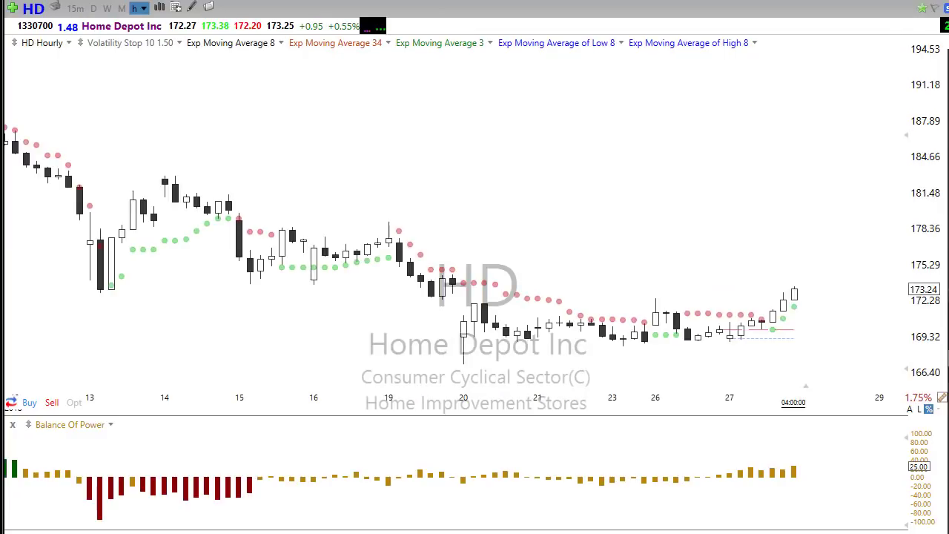
key(w)
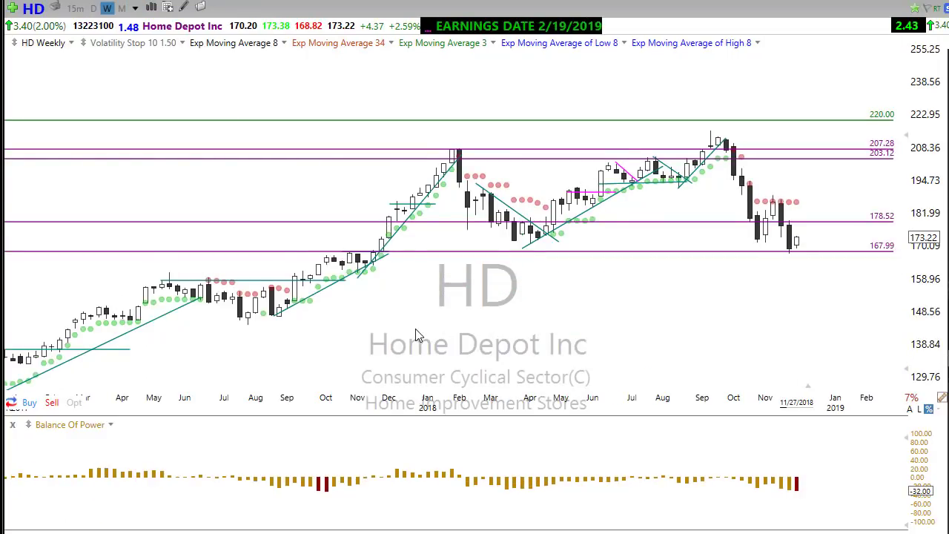
scroll(417, 336, down, 2)
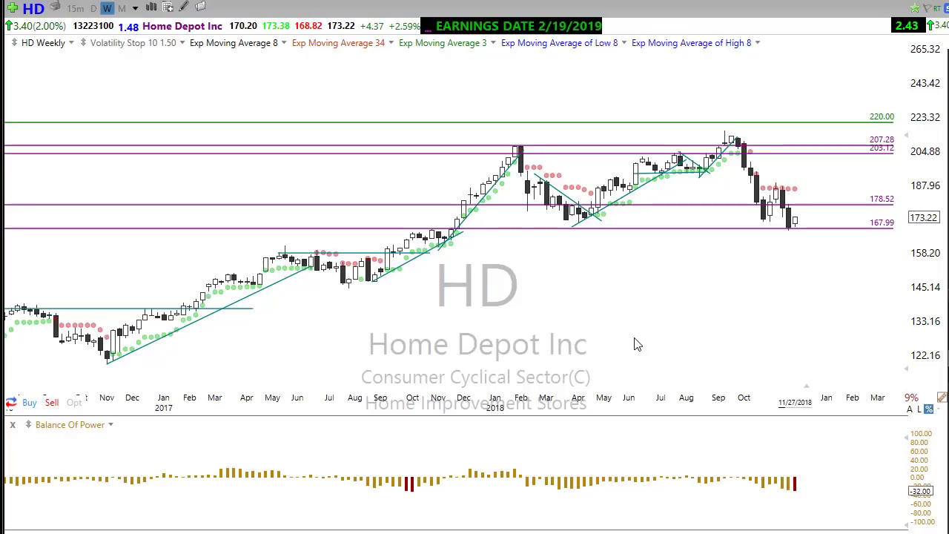
Review the weekly MSFT chart, and load VXX with its weekly history back to 2015.
text(msft)
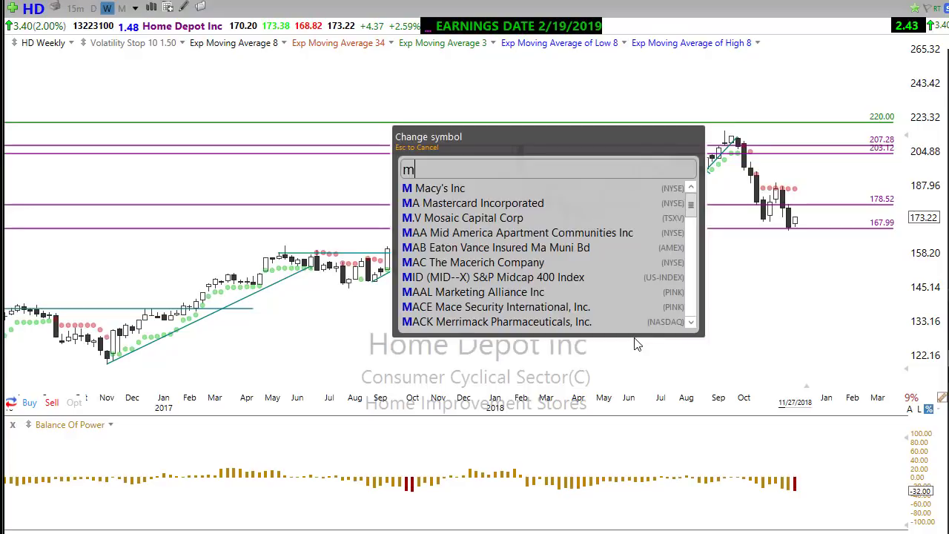
key(Return)
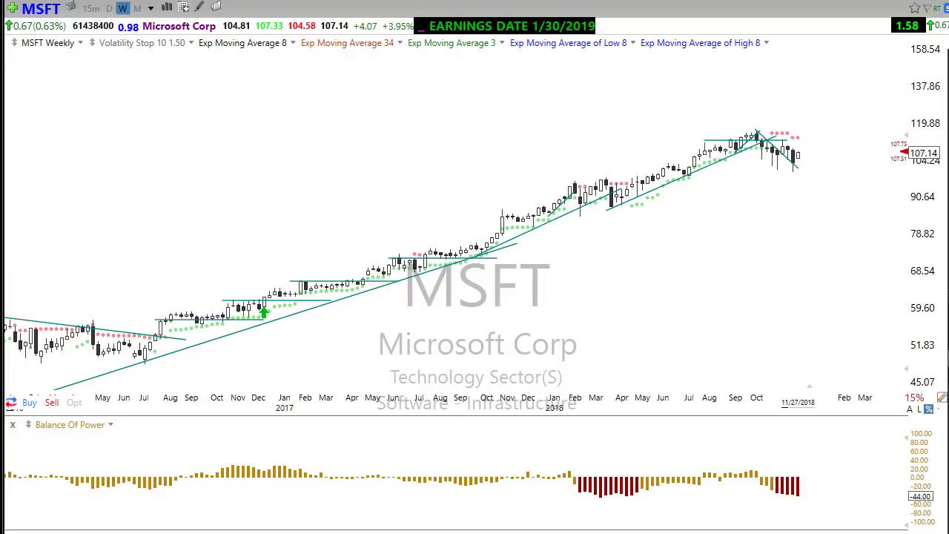
text(V)
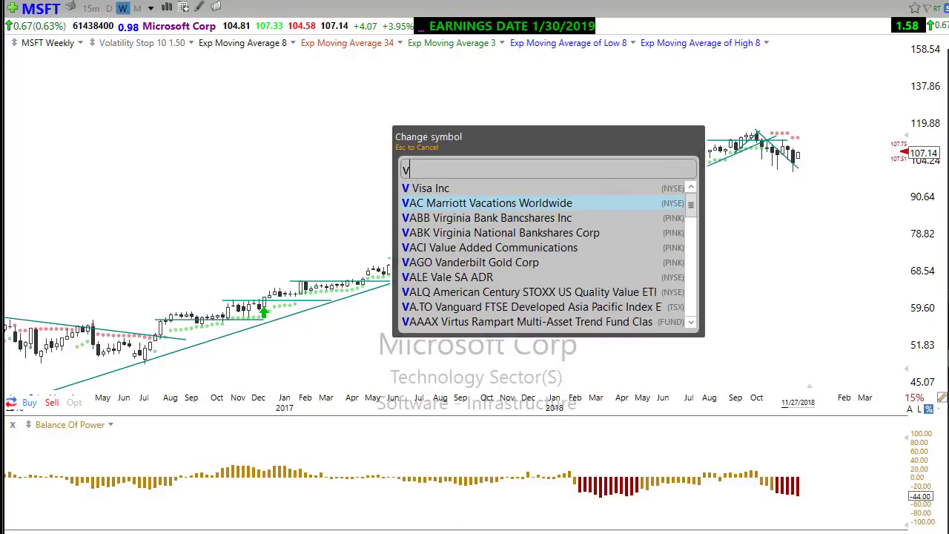
text(XX)
key(Return)
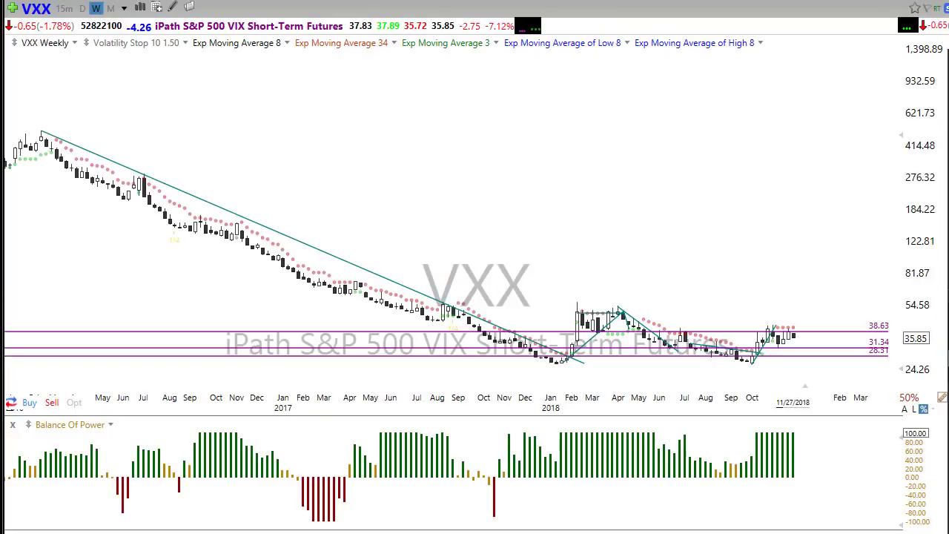
scroll(319, 452, down, 3)
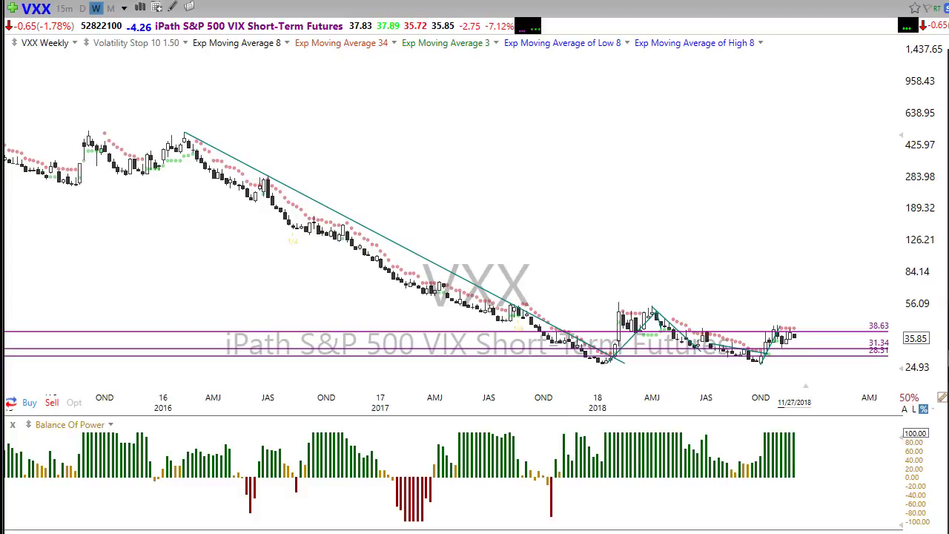
Circle the four rallies of 2016–2017 along VXX's long falling trendline, and clear the circles.
mouse_move(269, 168)
mouse_down()
mouse_move(257, 182)
mouse_move(278, 176)
mouse_up()
drag(348, 222, 374, 228)
drag(454, 268, 445, 284)
drag(505, 304, 527, 300)
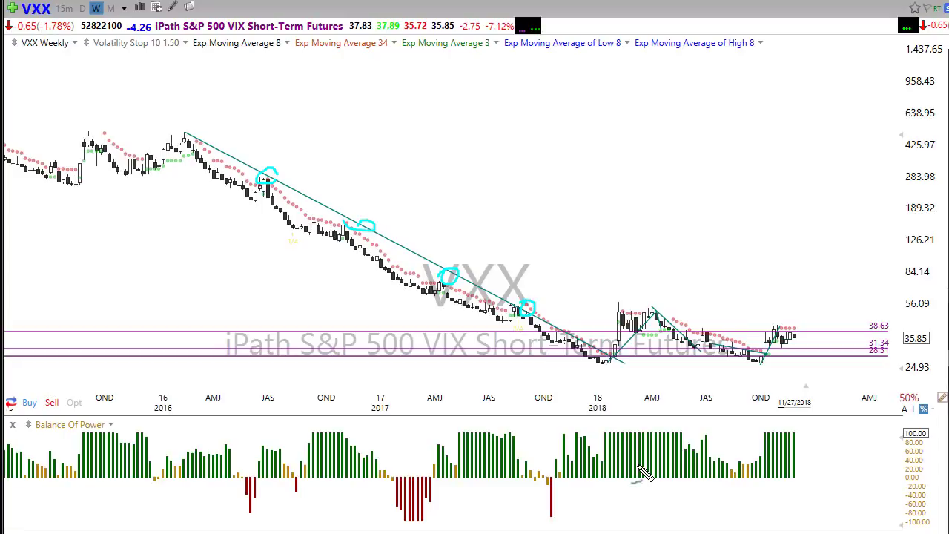
key(Escape)
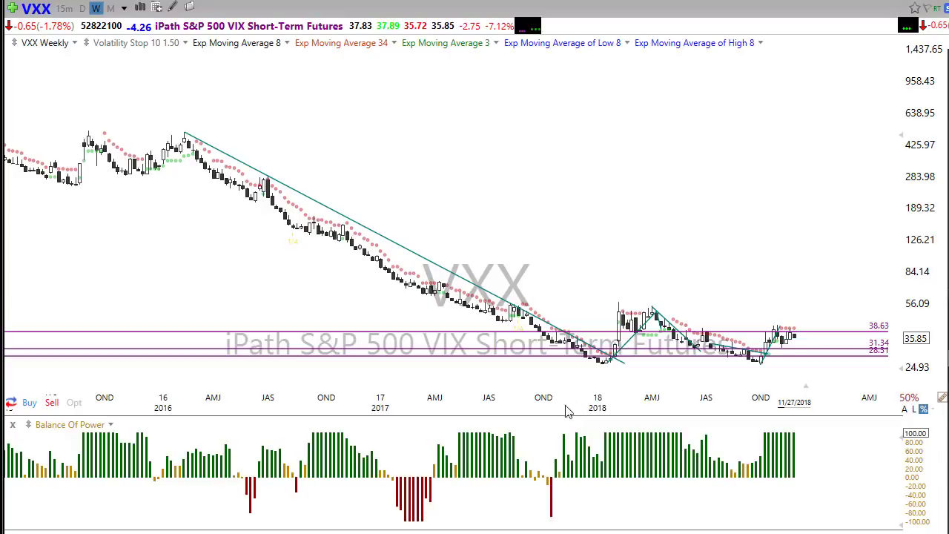
On the daily VXX chart, trace the July–October trendline, the October breakout, its circled pullback and the rally after it, and clear the markings.
click(83, 7)
scroll(722, 377, up, 3)
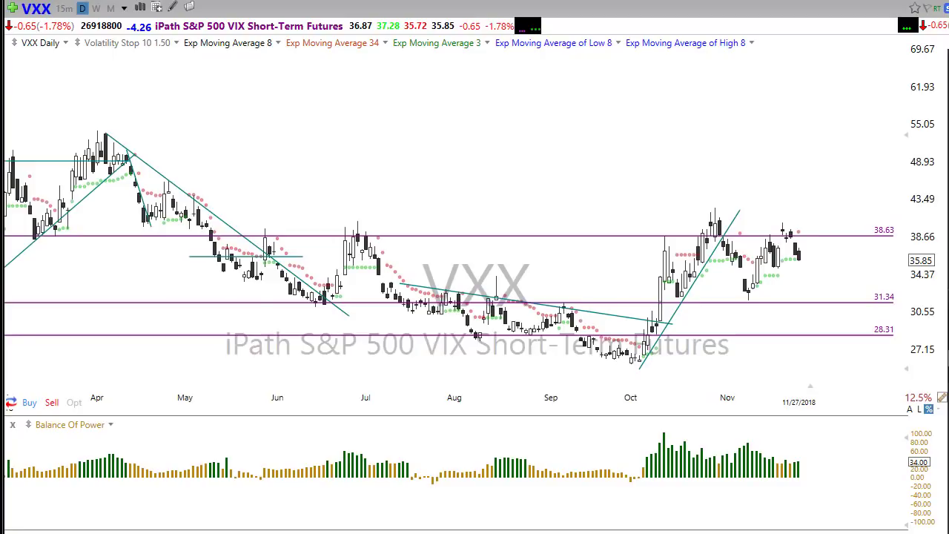
mouse_move(406, 282)
mouse_down()
mouse_move(437, 298)
mouse_move(644, 328)
mouse_move(411, 284)
mouse_up()
mouse_move(401, 284)
mouse_down()
mouse_move(657, 330)
mouse_move(656, 251)
mouse_move(679, 307)
mouse_move(697, 300)
mouse_move(681, 295)
mouse_move(684, 304)
mouse_move(720, 215)
mouse_up()
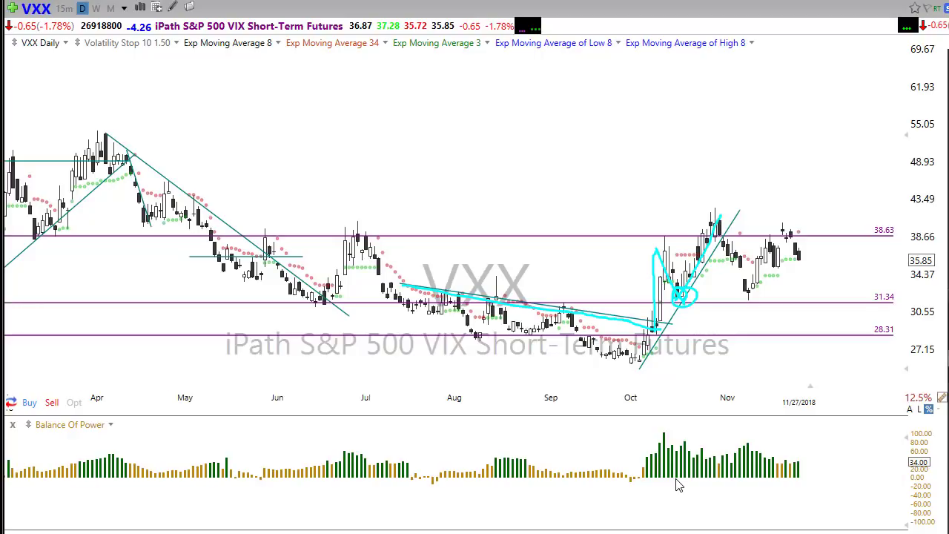
key(Escape)
Switch VXX to the 15-minute timeframe, circle the November 27 bounce near 36.61, and clear the circle.
click(64, 7)
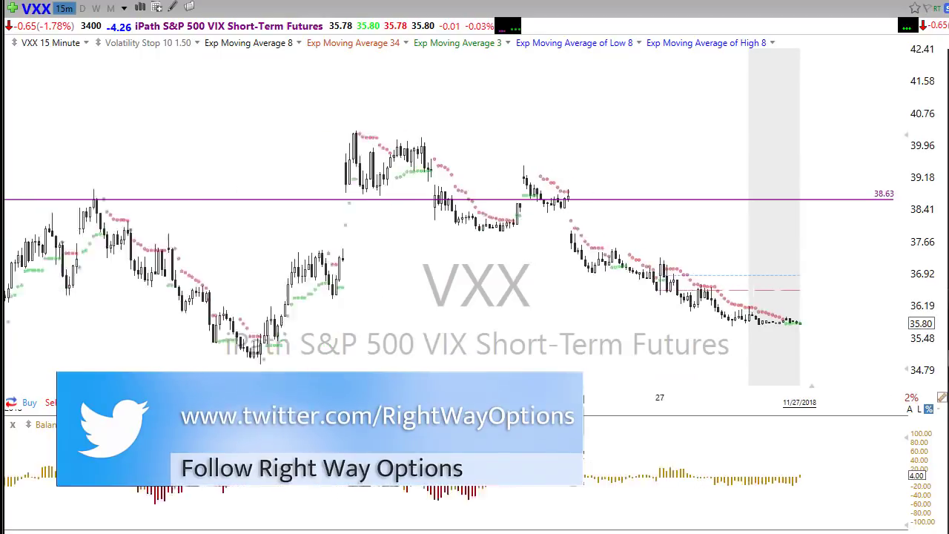
scroll(449, 216, up, 3)
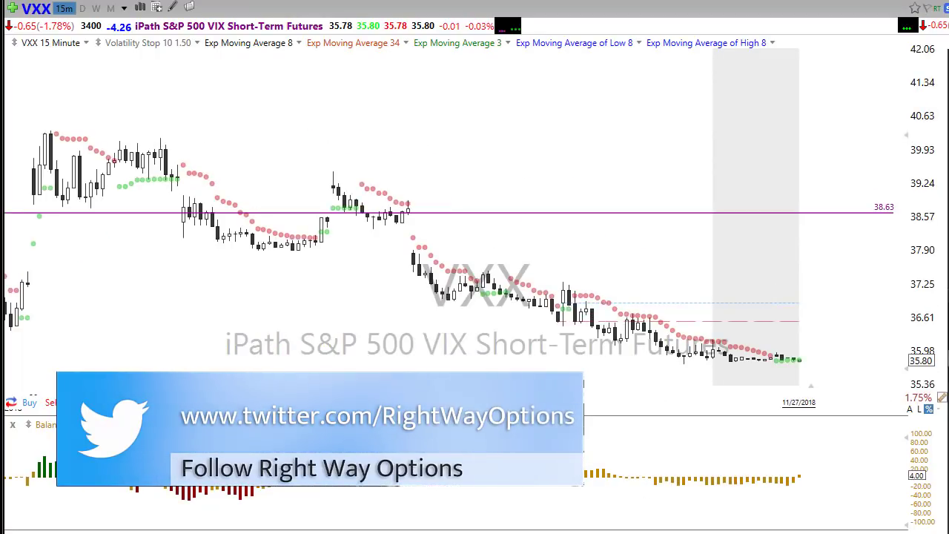
mouse_move(630, 330)
mouse_down()
mouse_move(682, 310)
mouse_move(624, 326)
mouse_up()
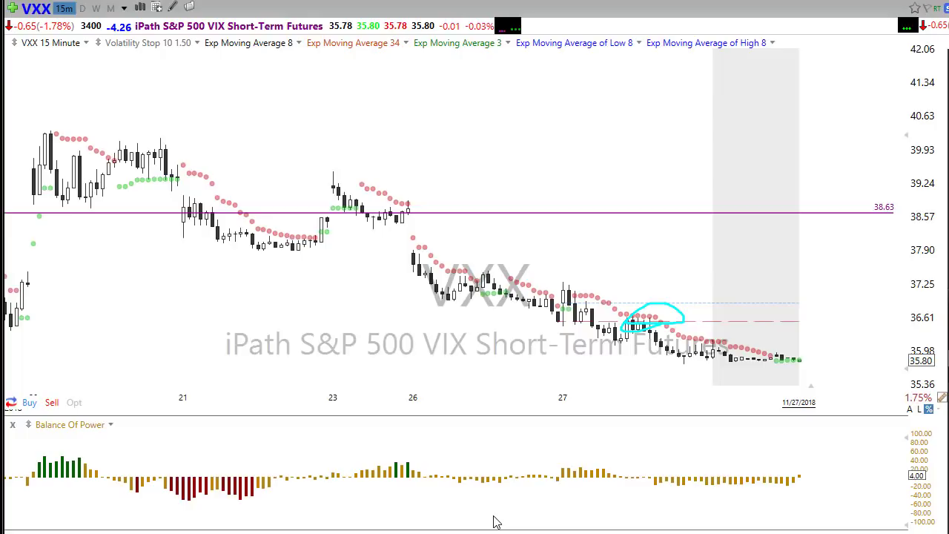
key(Escape)
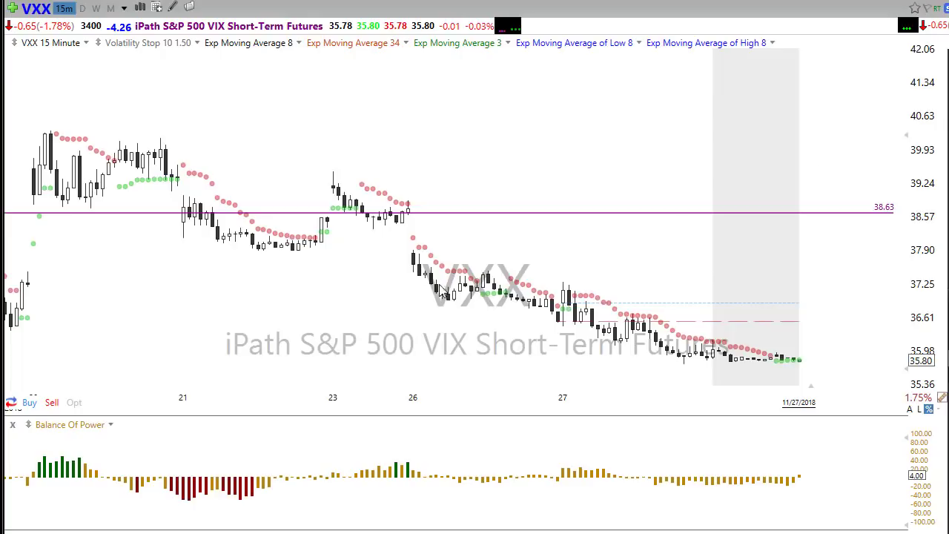
Draw a falling trendline along VXX's November 26–27 swing highs, extended just past the last bar.
drag(443, 265, 609, 295)
drag(690, 315, 833, 366)
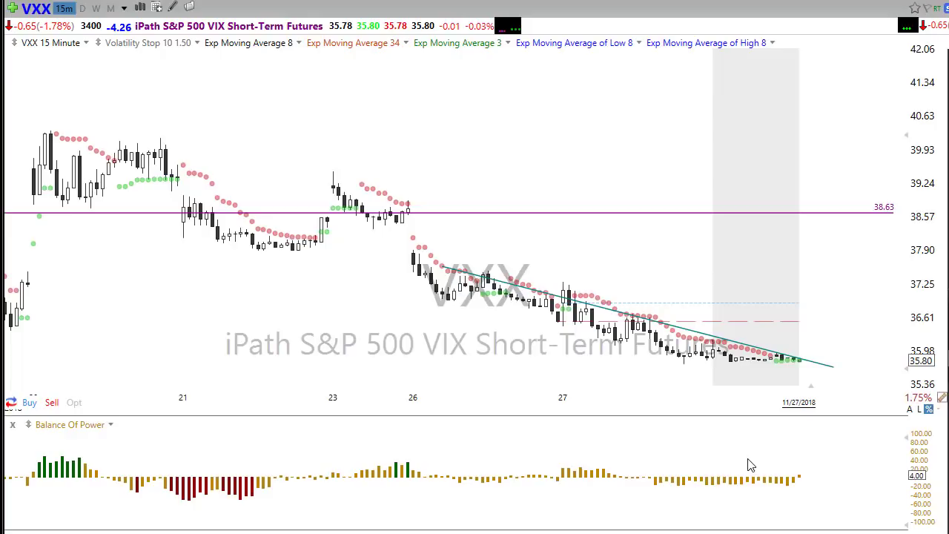
Trace VXX's early-November decline and the rise after it, circle two bounces in the decline, and clear the markings.
scroll(416, 347, down, 2)
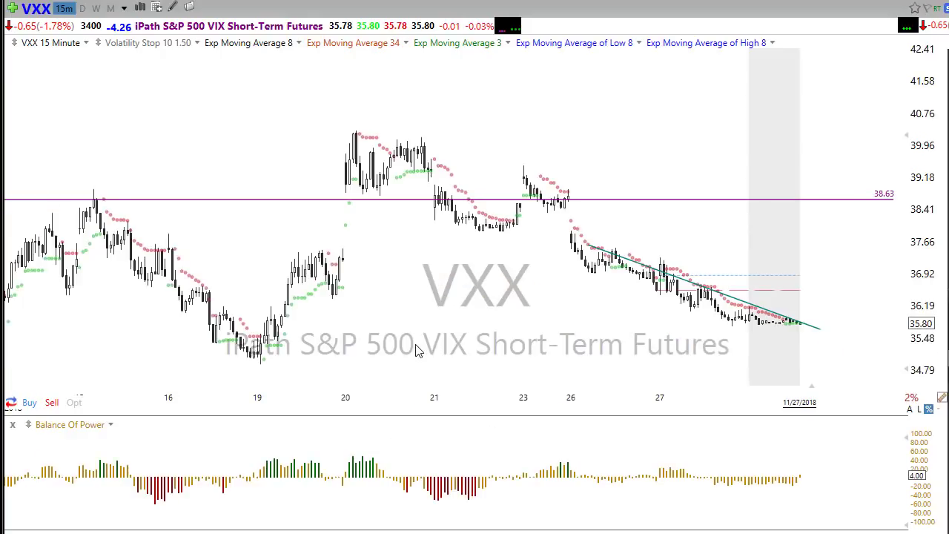
scroll(423, 341, down, 2)
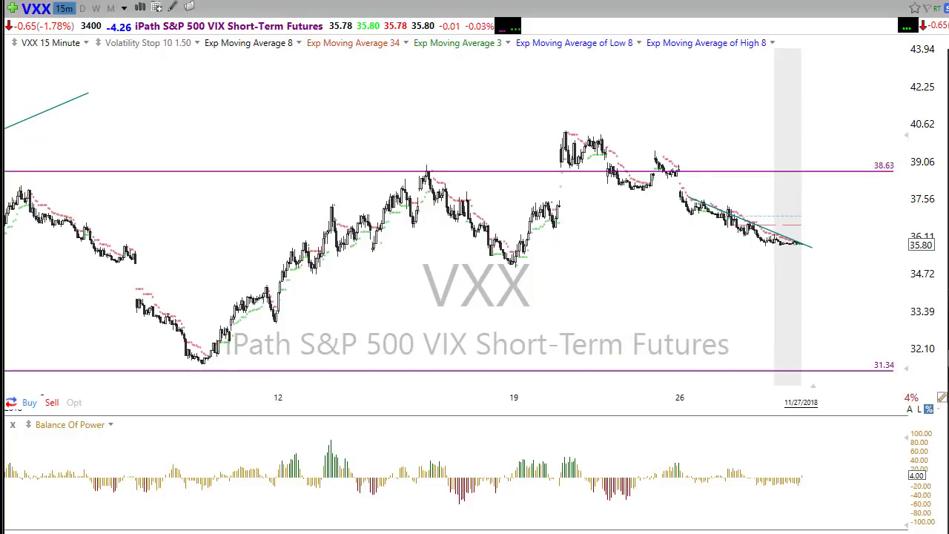
mouse_move(196, 375)
mouse_down()
mouse_move(372, 269)
mouse_move(443, 195)
mouse_up()
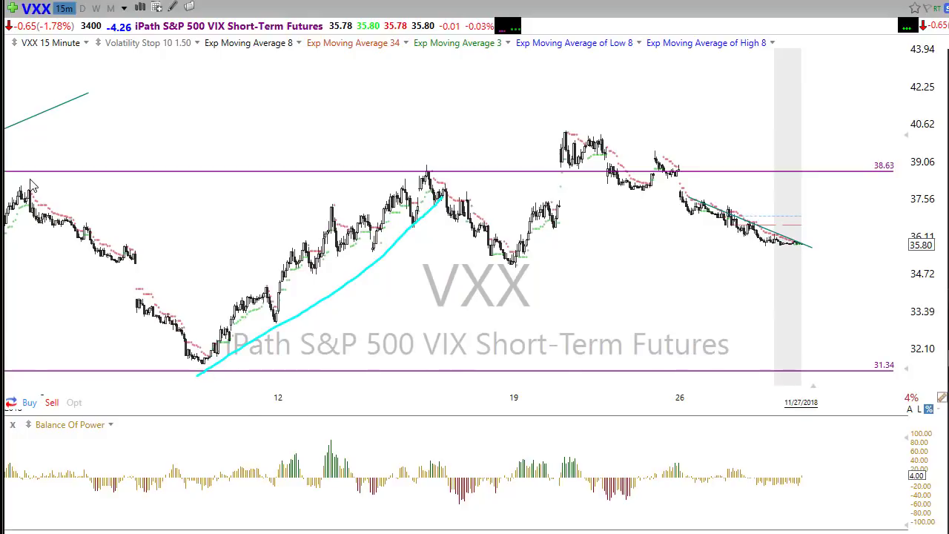
mouse_move(17, 181)
mouse_down()
mouse_move(134, 238)
mouse_move(248, 374)
mouse_up()
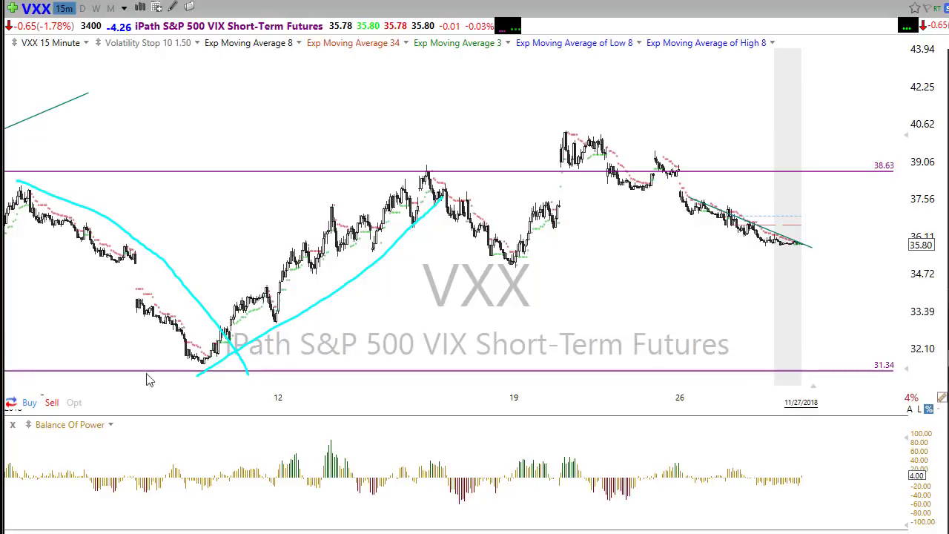
drag(103, 232, 103, 219)
mouse_move(130, 258)
mouse_down()
mouse_move(138, 237)
mouse_move(145, 252)
mouse_up()
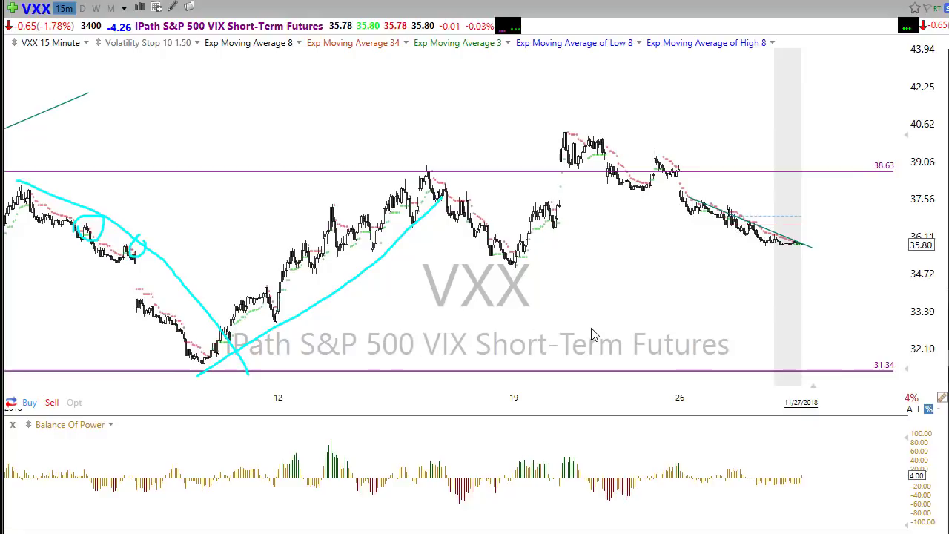
key(Escape)
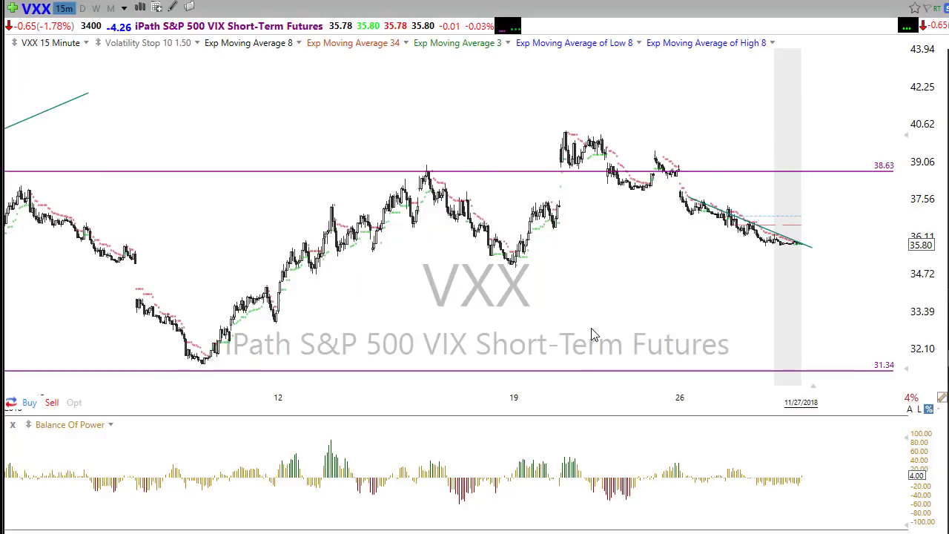
Review VXX on the 15-minute and daily timeframes, and return to its weekly chart since 2016.
scroll(419, 326, down, 1)
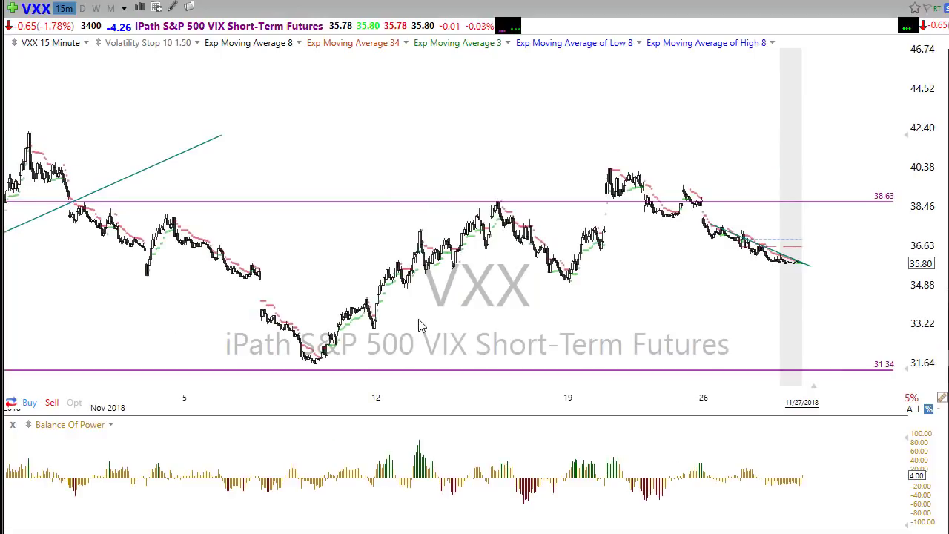
scroll(420, 326, up, 2)
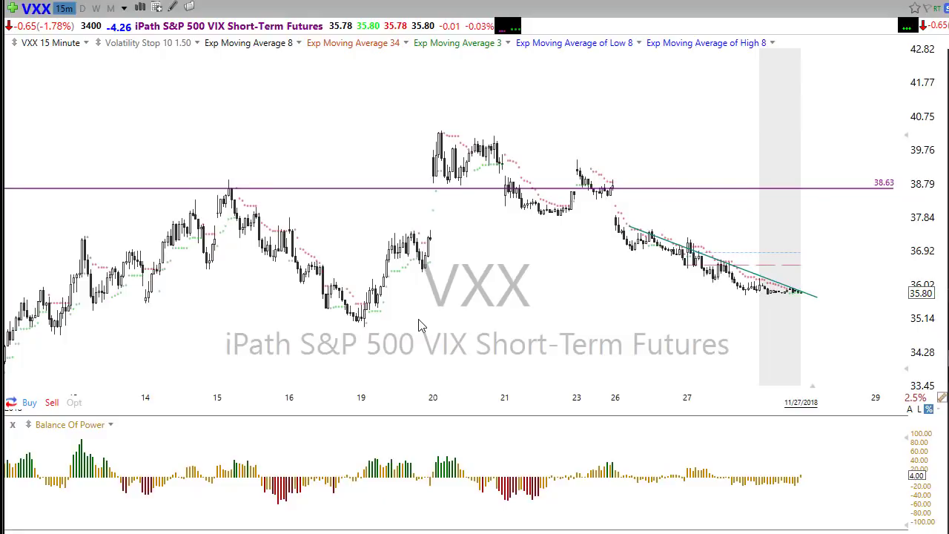
key(d)
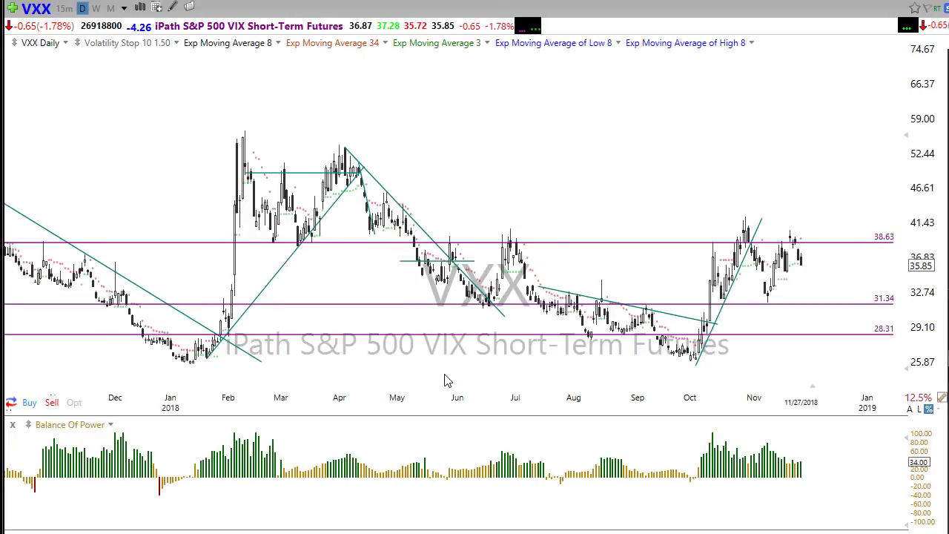
key(w)
scroll(434, 388, up, 3)
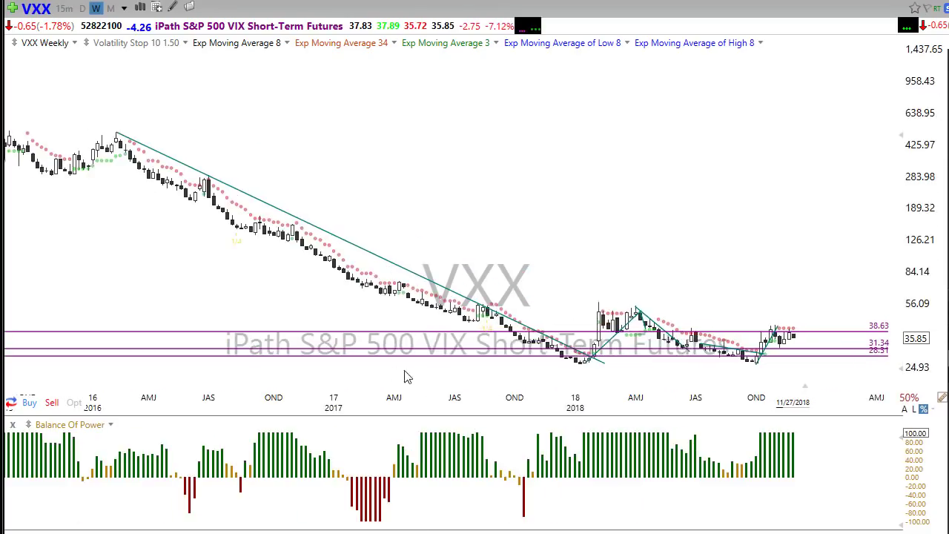
scroll(327, 369, down, 1)
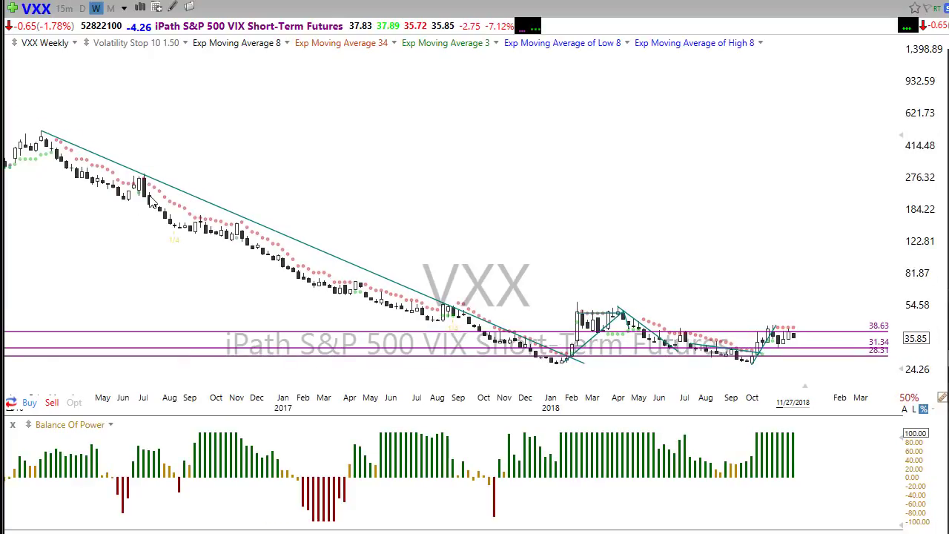
Draw arrows at the mid-2016, November 2016 and August 2017 rallies toward VXX's long falling trendline, and clear them.
mouse_move(162, 124)
mouse_down()
mouse_move(129, 183)
mouse_move(147, 167)
mouse_up()
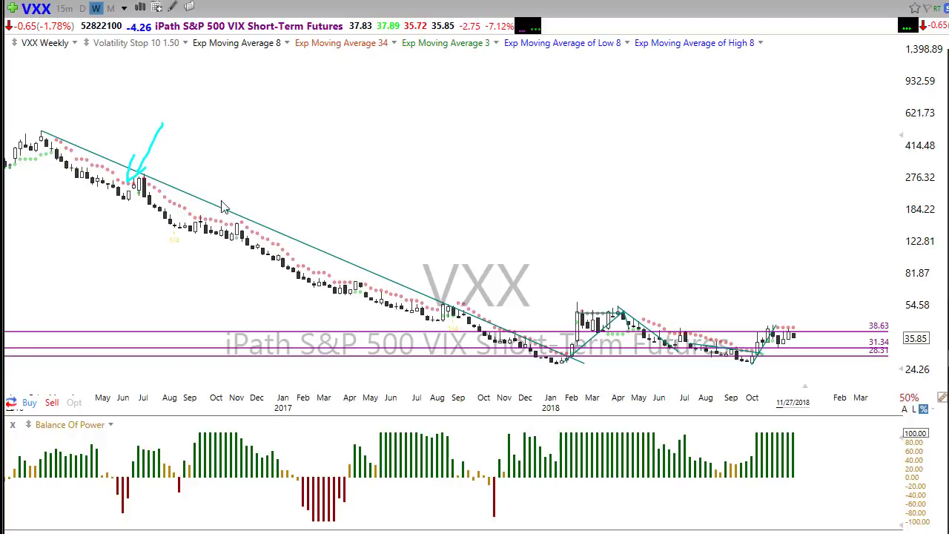
mouse_move(249, 183)
mouse_down()
mouse_move(235, 211)
mouse_move(267, 202)
mouse_up()
mouse_move(475, 265)
mouse_down()
mouse_move(443, 304)
mouse_move(464, 289)
mouse_up()
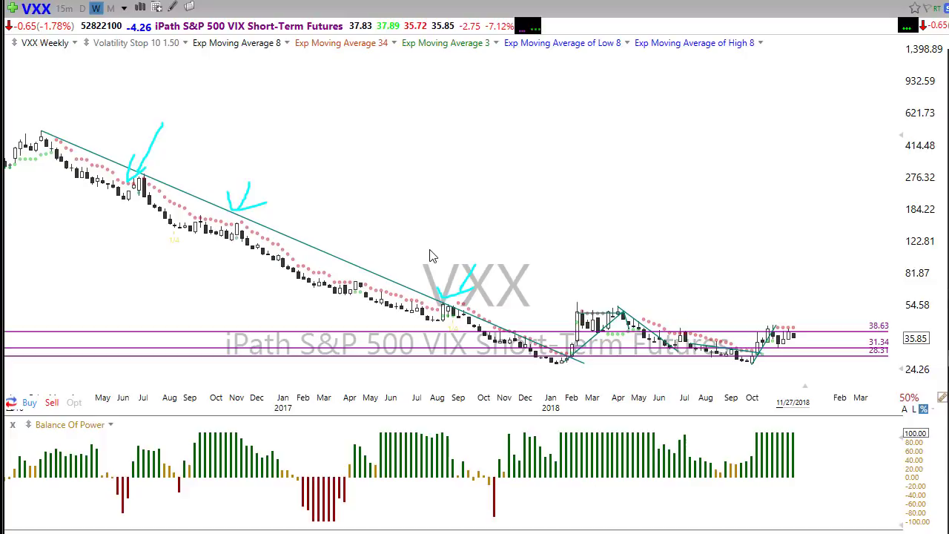
key(Escape)
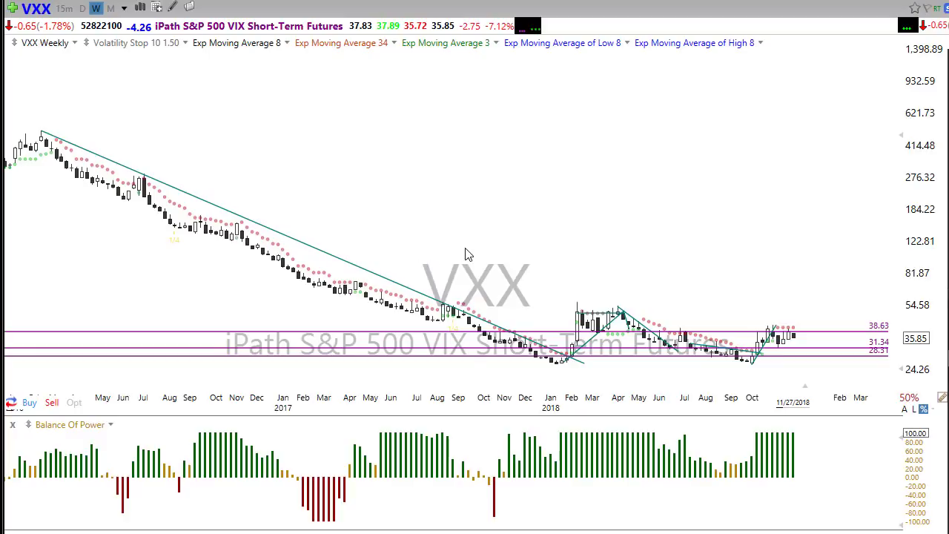
Load the weekly MSFT chart, and mark a magenta box above the late-2015 highs and an arrow down along the 2016 falling trendline.
text(msft)
key(Return)
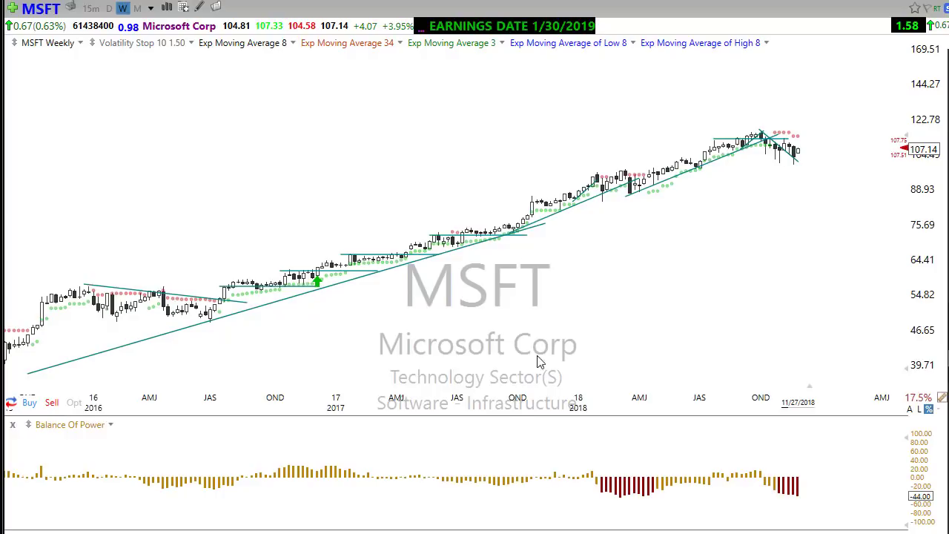
drag(74, 283, 58, 254)
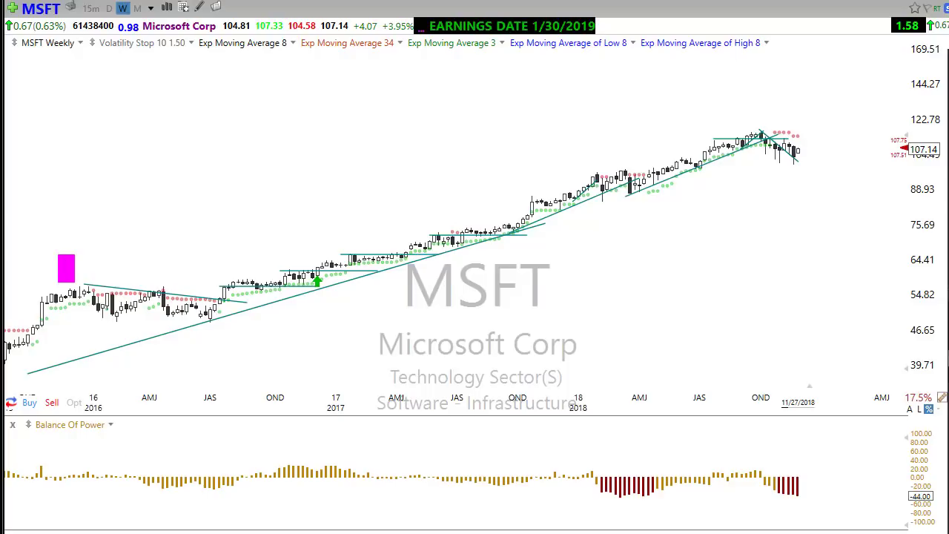
mouse_move(76, 279)
mouse_down()
mouse_move(265, 326)
mouse_move(282, 308)
mouse_up()
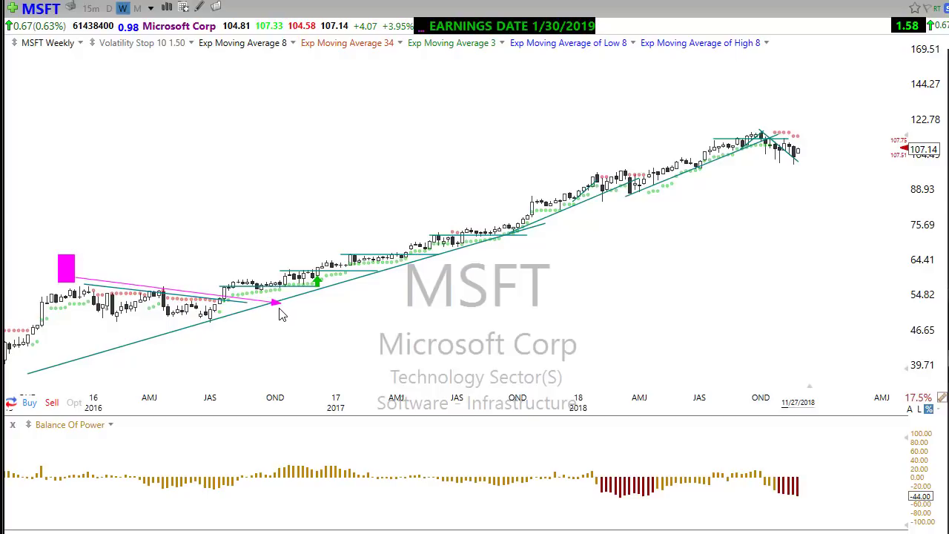
Draw arrows around MSFT's mid-2016 rise and sideways range and at the green marker, handwrite 99% above, and clear the markings.
mouse_move(215, 320)
mouse_down()
mouse_move(224, 297)
mouse_move(302, 291)
mouse_move(278, 294)
mouse_move(292, 287)
mouse_up()
drag(358, 341, 326, 292)
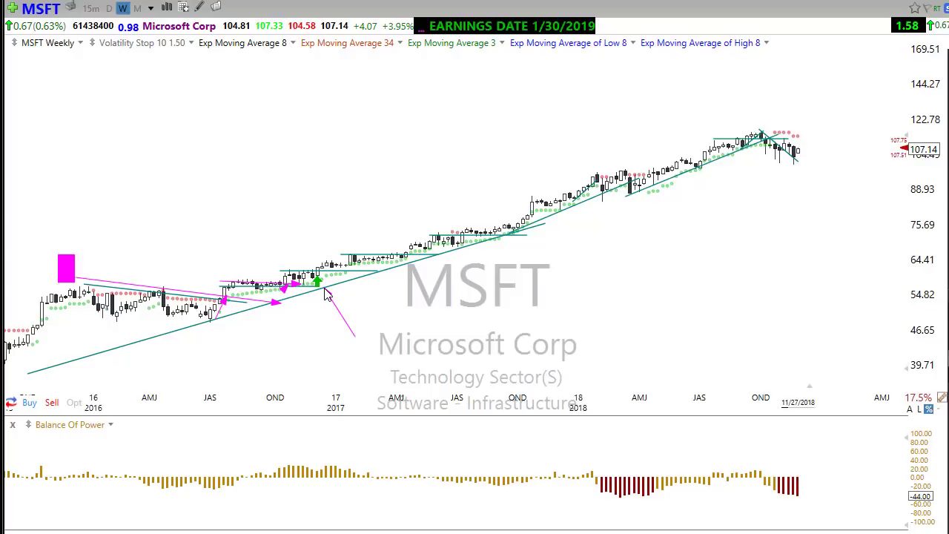
drag(326, 293, 326, 293)
drag(360, 177, 335, 242)
mouse_move(384, 156)
mouse_down()
mouse_move(377, 218)
mouse_move(415, 185)
mouse_move(434, 185)
mouse_up()
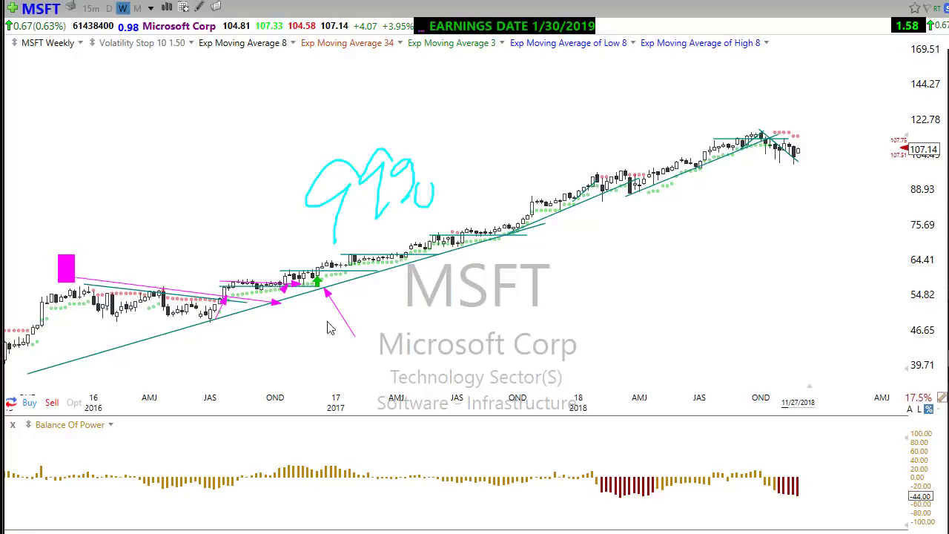
key(Escape)
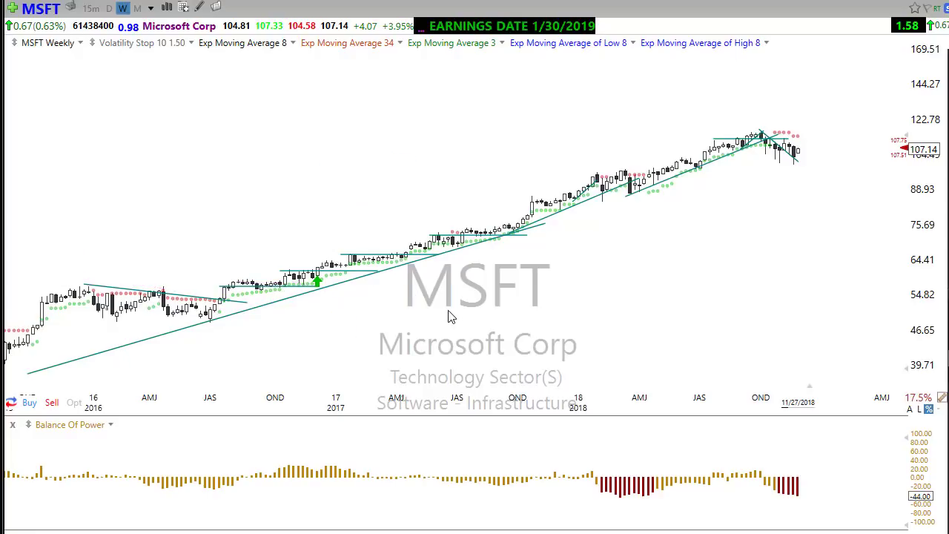
Point nine magenta arrows at MSFT's successive weekly pullbacks and bases from October 2016 to July 2018, and clear them.
scroll(447, 323, down, 2)
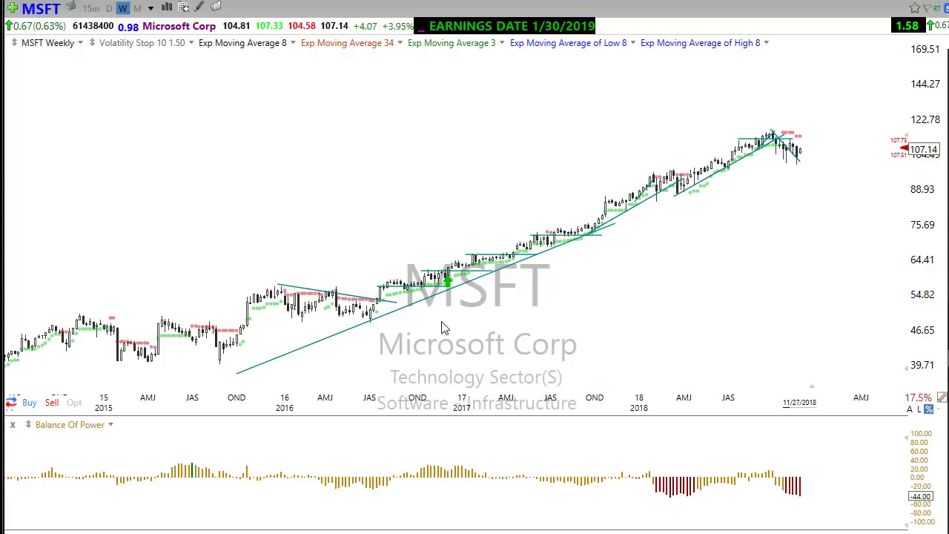
scroll(443, 326, up, 2)
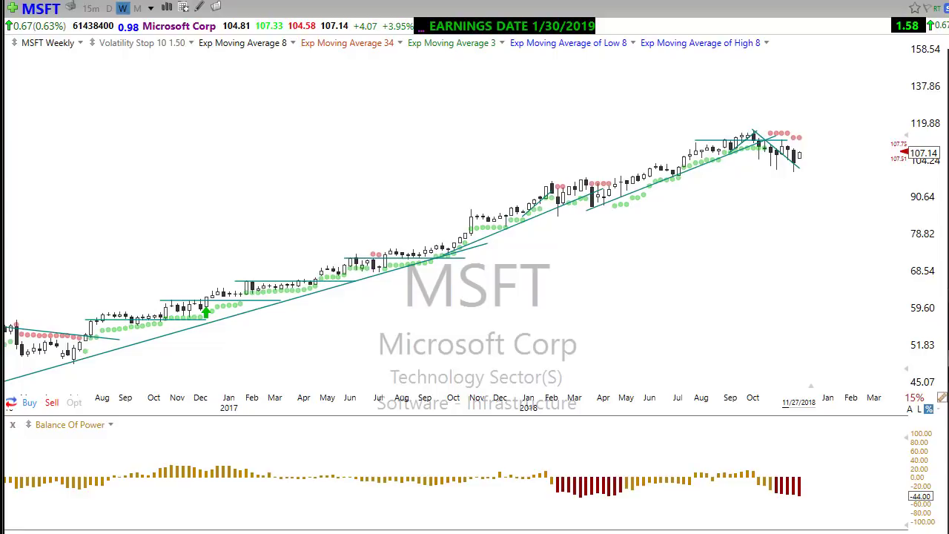
drag(223, 374, 169, 321)
drag(263, 369, 210, 316)
drag(319, 371, 252, 300)
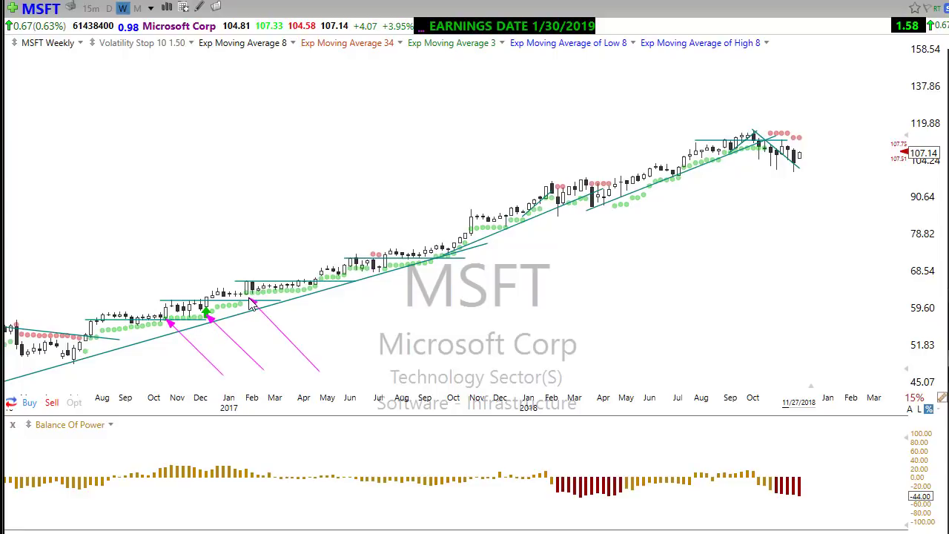
drag(387, 355, 317, 283)
drag(448, 356, 347, 276)
drag(475, 331, 384, 263)
drag(503, 314, 448, 256)
drag(596, 298, 510, 216)
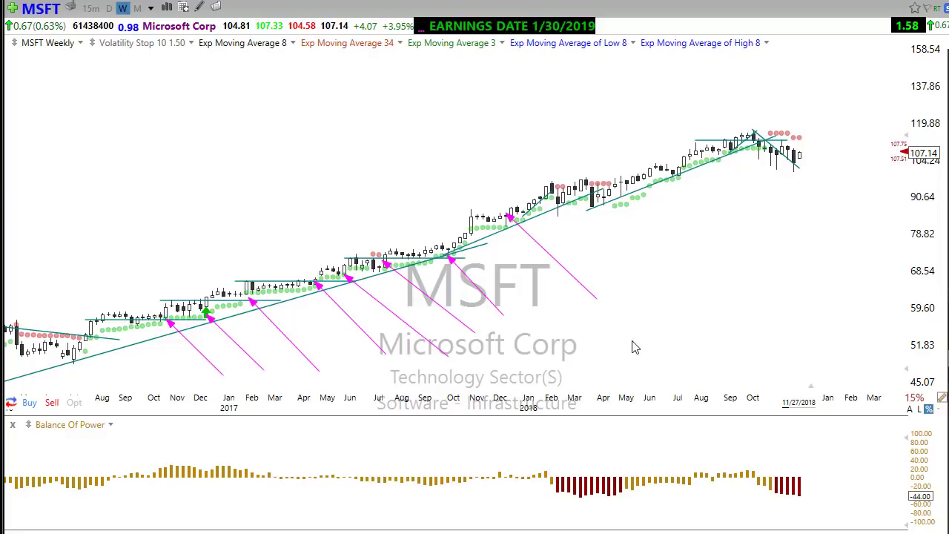
drag(761, 290, 687, 176)
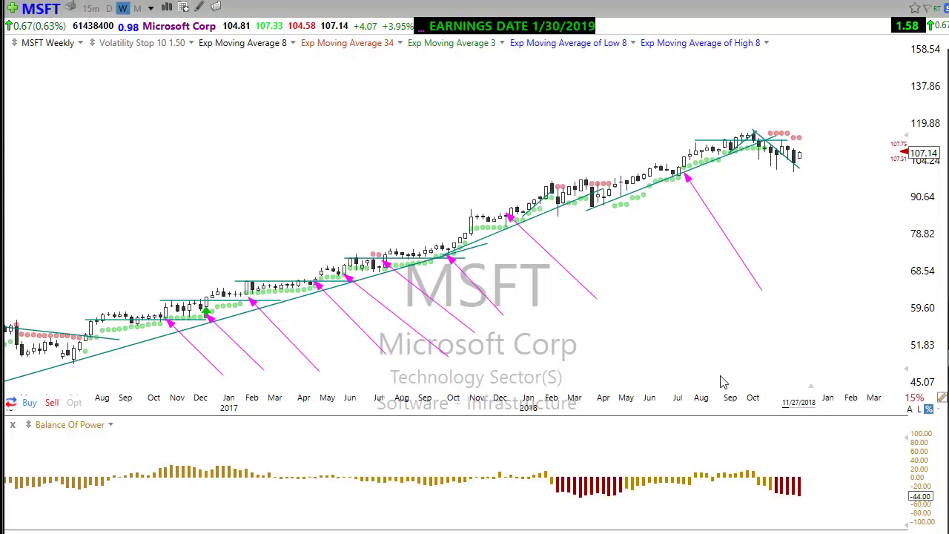
key(e)
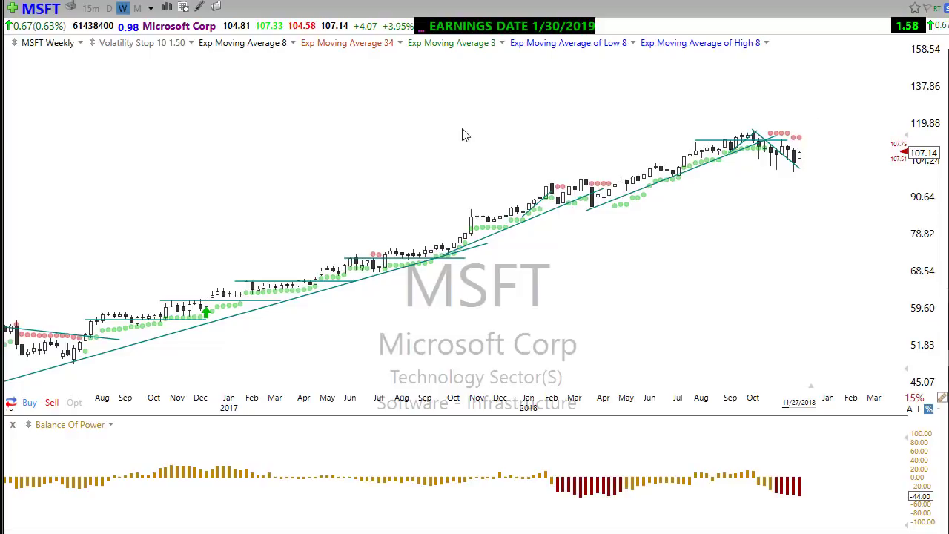
Switch MSFT to the daily timeframe, and load the BABA daily chart.
click(109, 8)
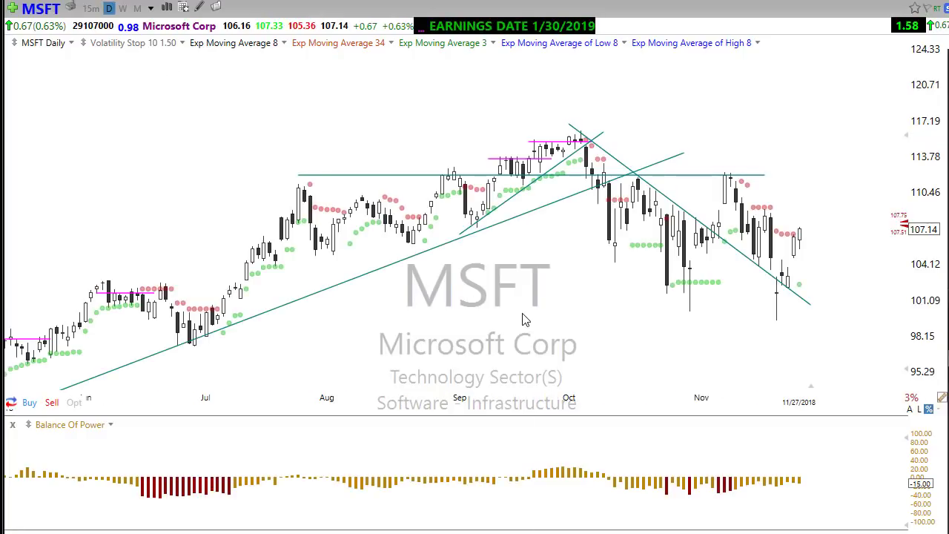
text(ba)
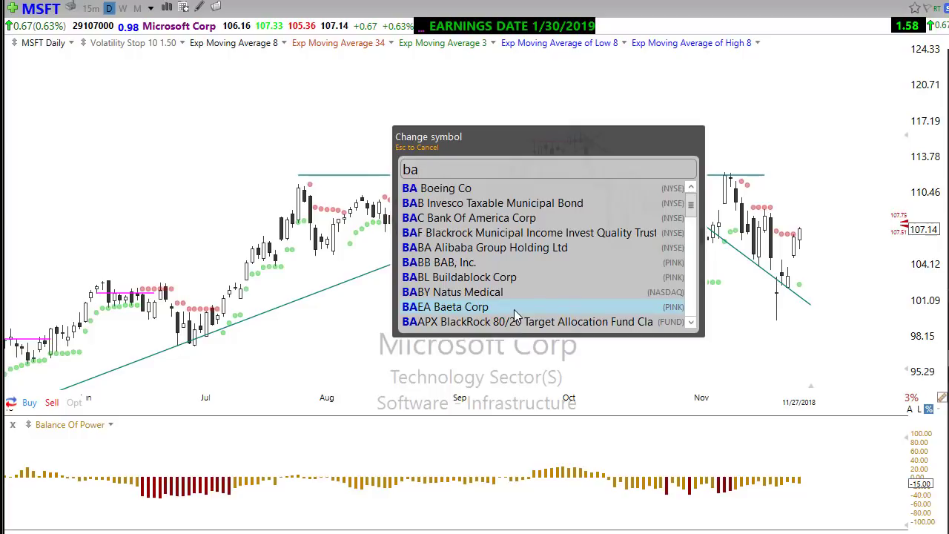
text(ba)
key(Return)
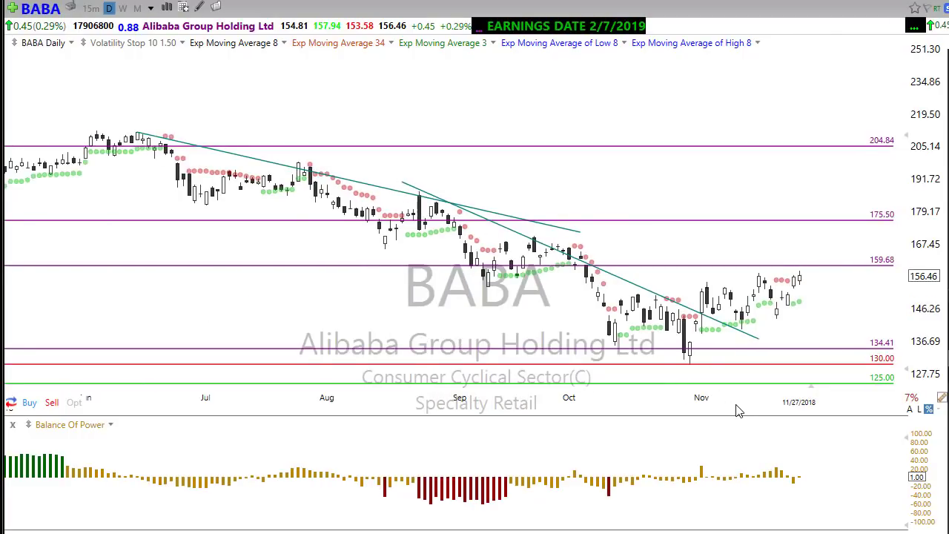
Draw arrows along BABA's rising November lows and the 159.68 level, trace the rise toward that level, and clear the markings.
scroll(737, 408, up, 2)
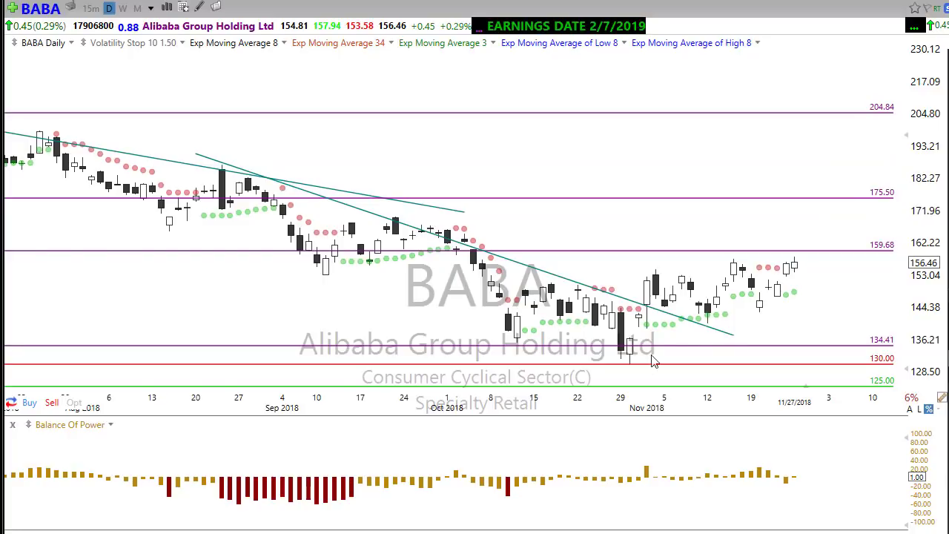
drag(616, 362, 851, 286)
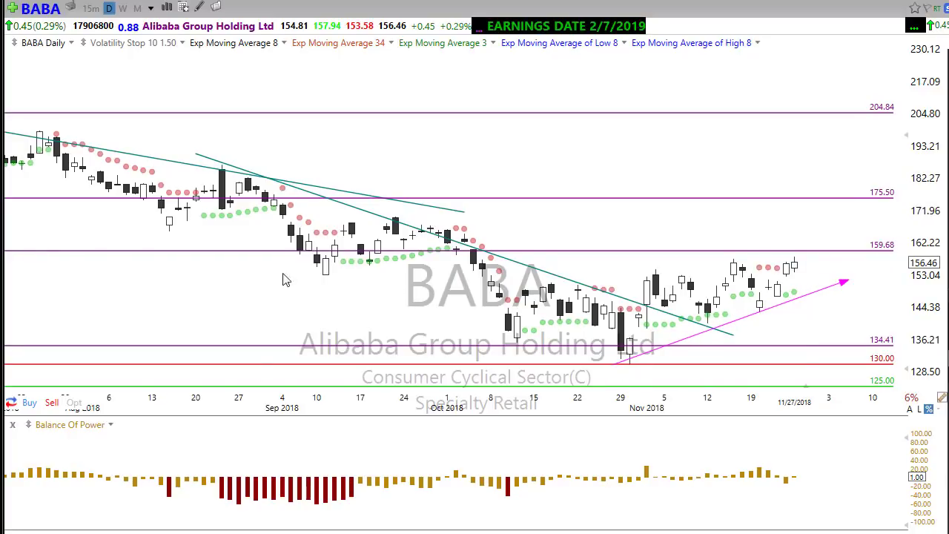
mouse_move(279, 249)
mouse_down()
mouse_move(879, 254)
mouse_move(877, 263)
mouse_up()
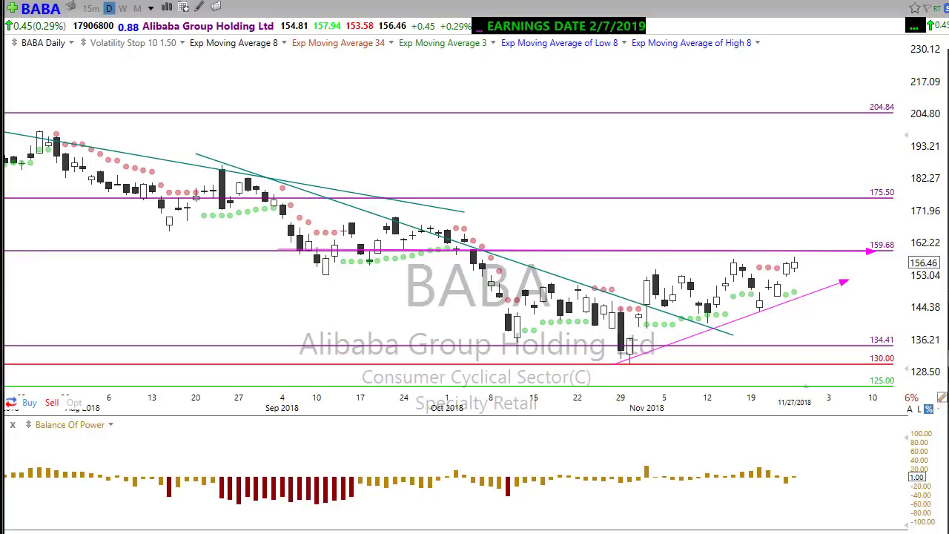
drag(616, 366, 871, 265)
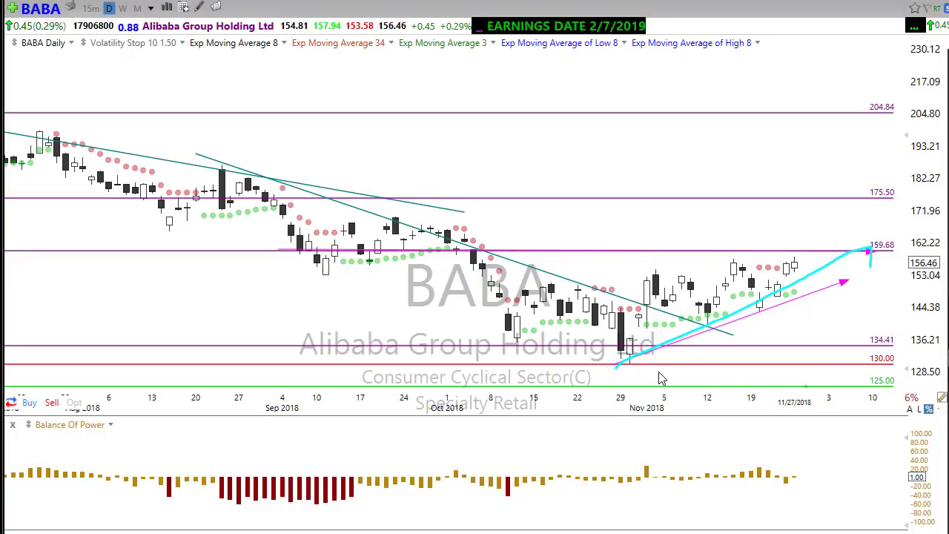
drag(430, 250, 493, 247)
mouse_move(773, 286)
mouse_down()
mouse_move(821, 228)
mouse_move(890, 258)
mouse_move(888, 220)
mouse_up()
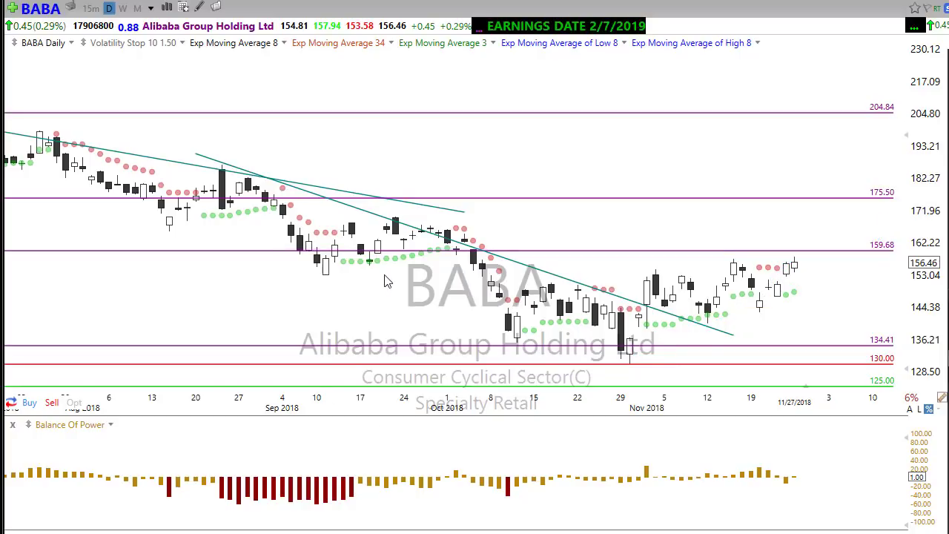
Review BABA's daily price history back to early 2017, its 15-minute chart of recent sessions, and its weekly chart.
scroll(394, 299, down, 6)
scroll(405, 306, down, 1)
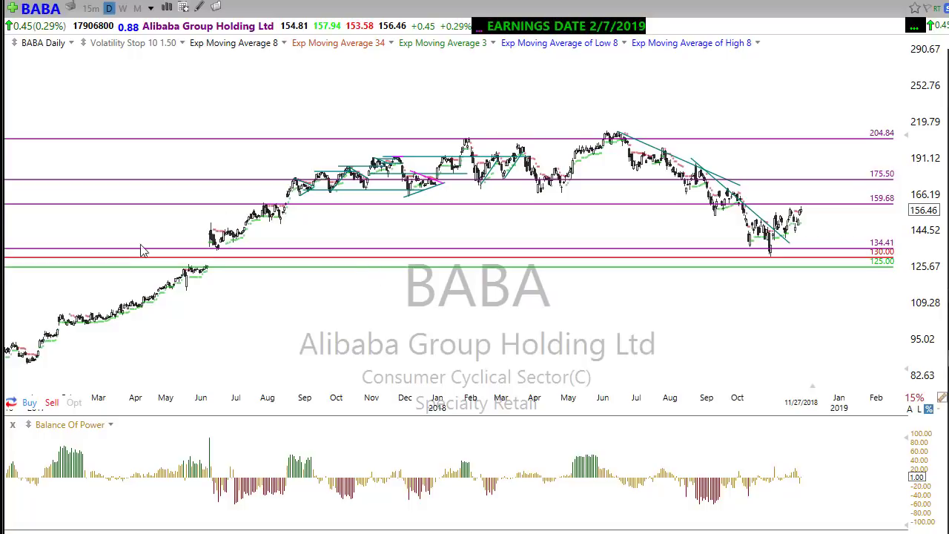
mouse_move(120, 271)
scroll(476, 362, up, 3)
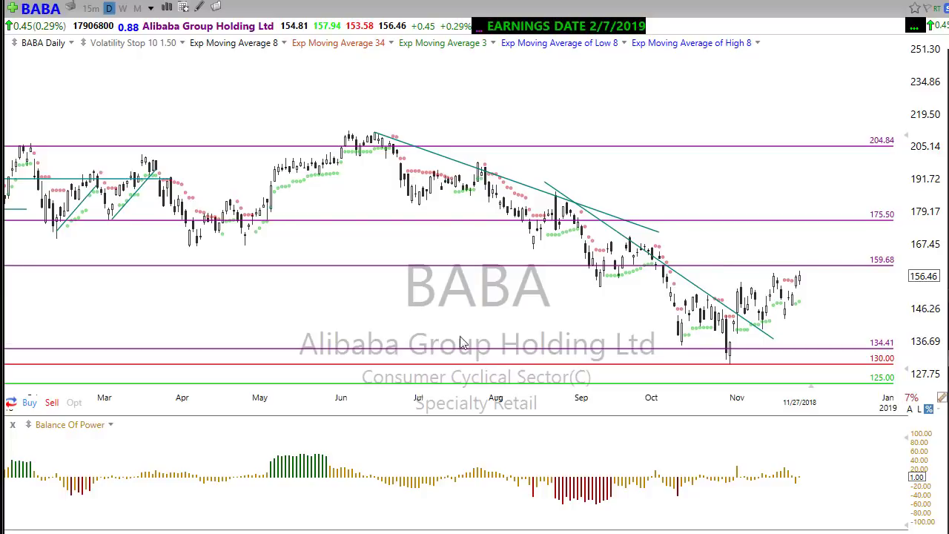
scroll(734, 393, up, 2)
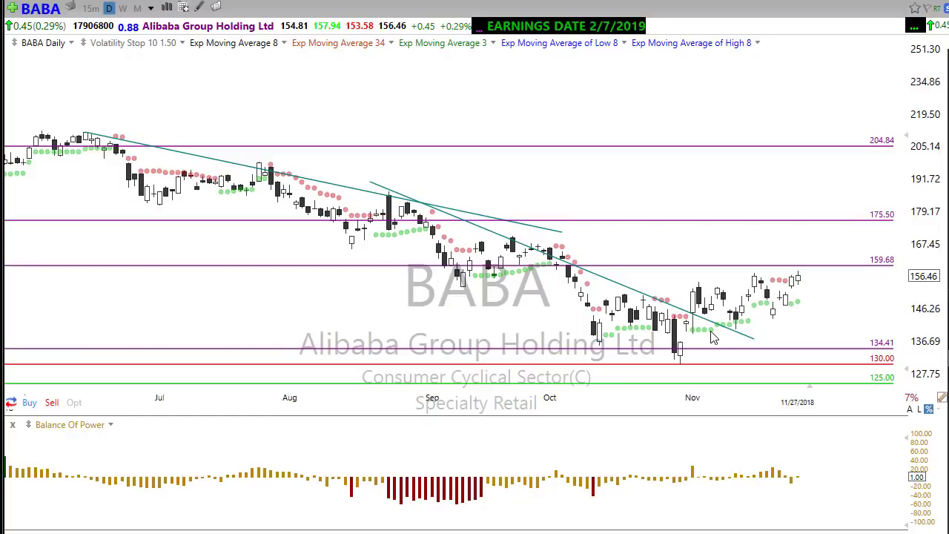
click(91, 7)
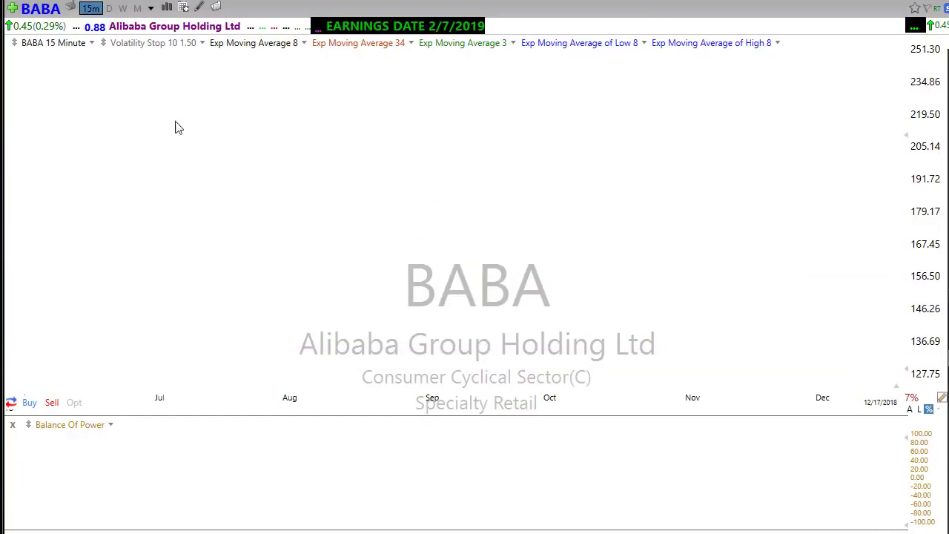
scroll(578, 377, down, 2)
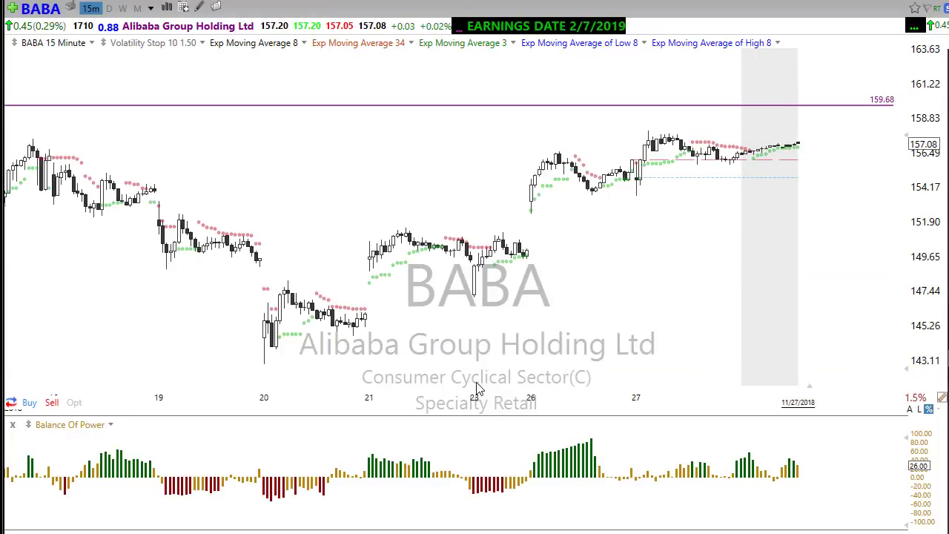
scroll(478, 389, down, 1)
scroll(510, 370, up, 3)
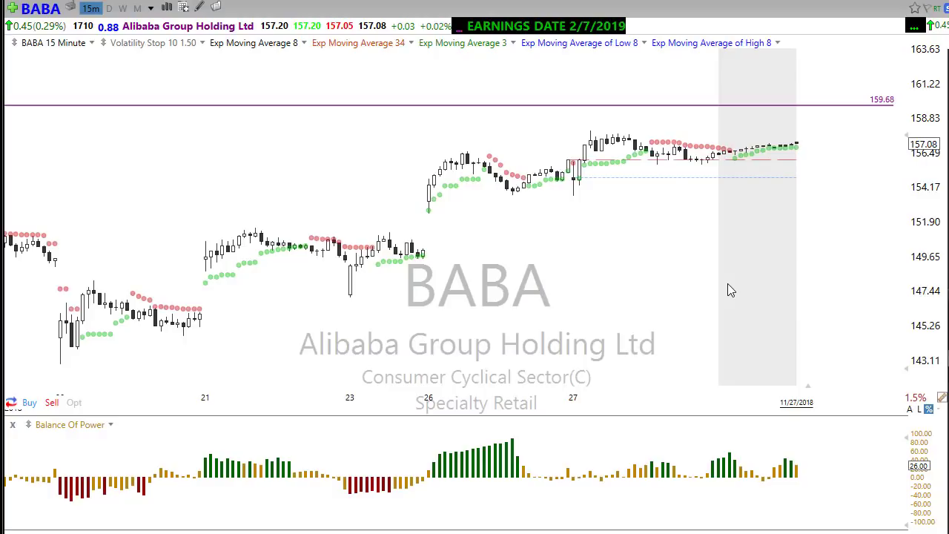
key(d)
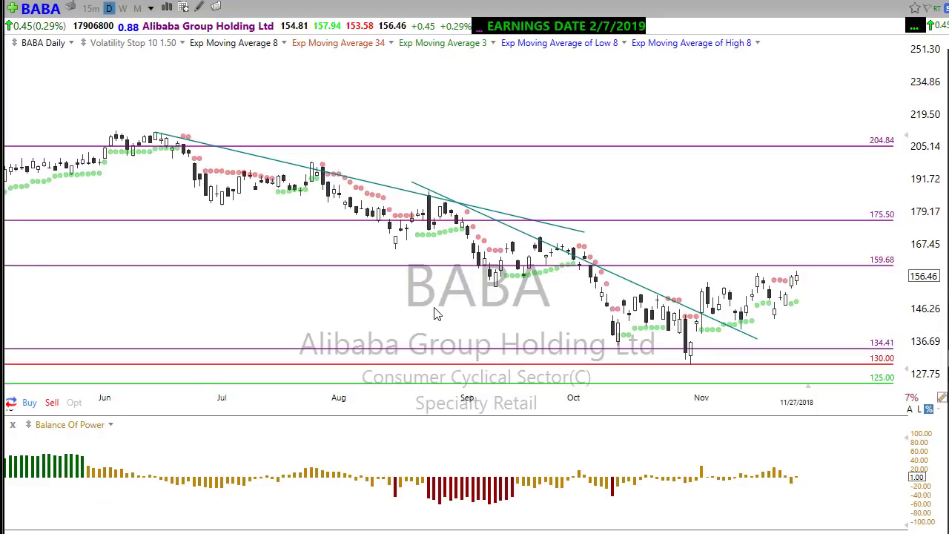
key(w)
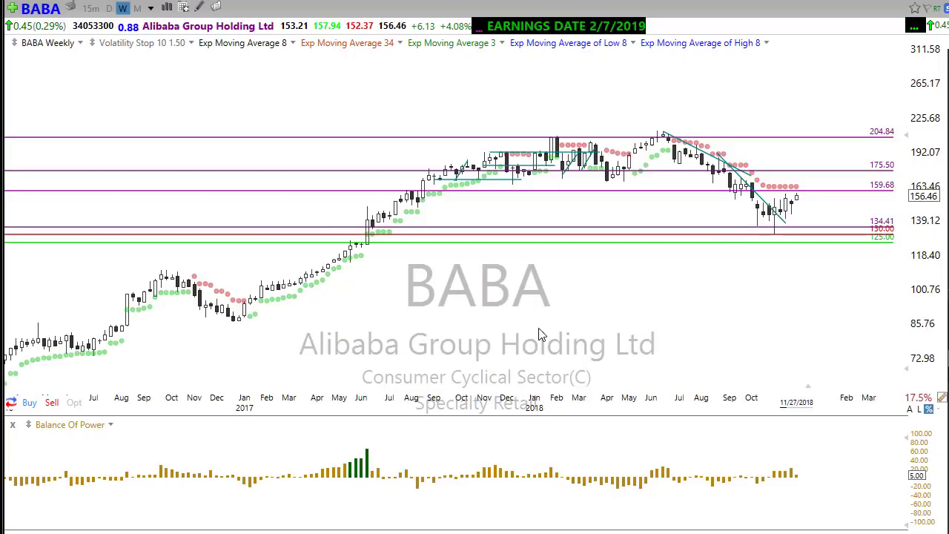
Load the weekly LLY chart, and examine its long-term history back to 2011 around the 88.46 line.
text(lly)
key(Return)
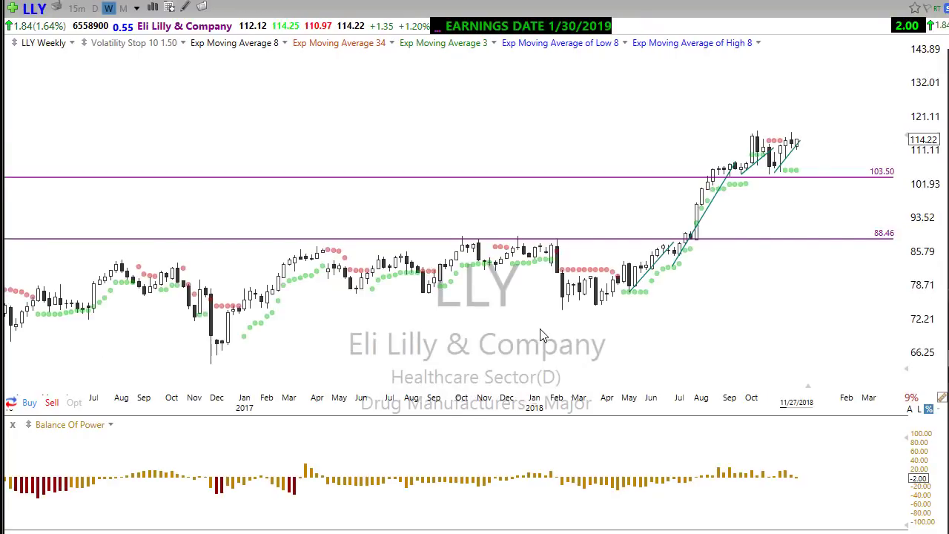
scroll(543, 342, down, 5)
scroll(543, 343, down, 2)
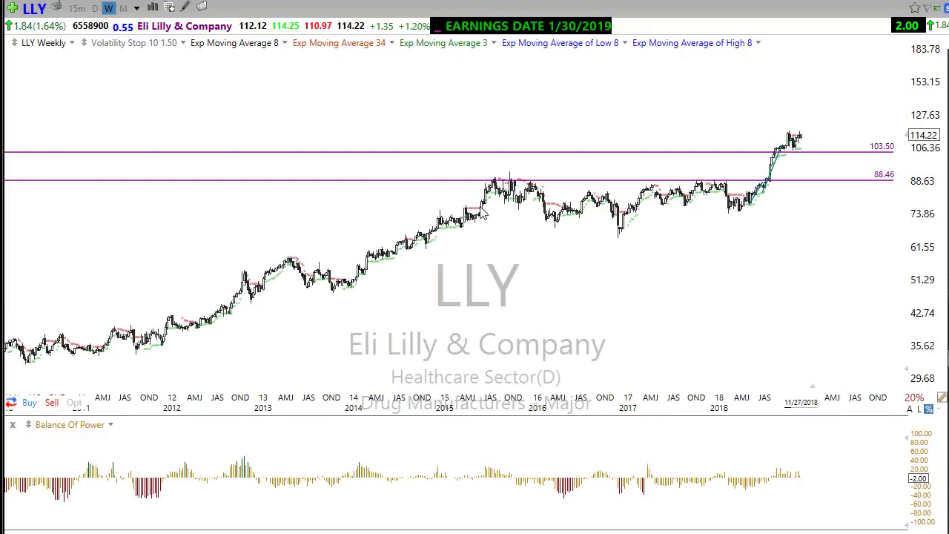
scroll(717, 295, up, 2)
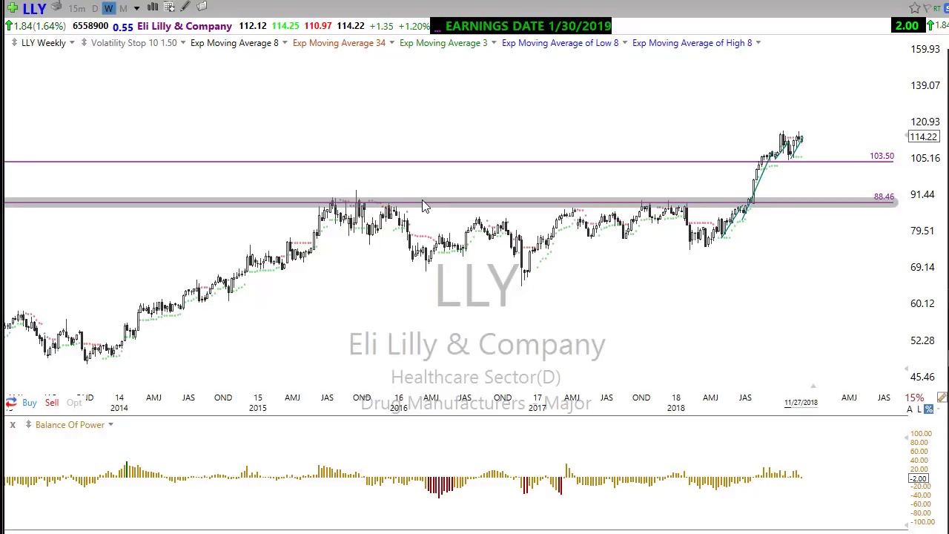
mouse_move(423, 206)
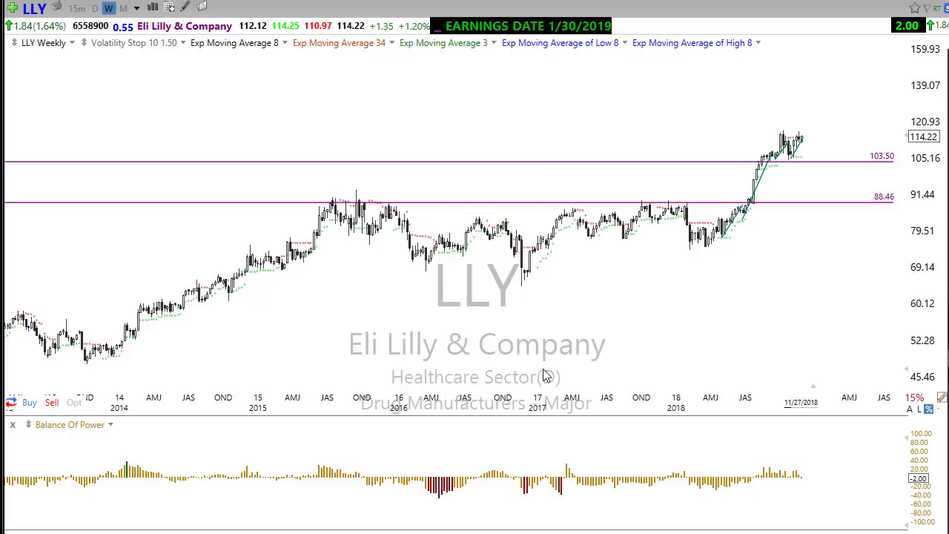
Switch LLY to the daily timeframe, and draw an arrow up to the early-July breakout below the 88.46 line.
key(d)
scroll(620, 391, up, 2)
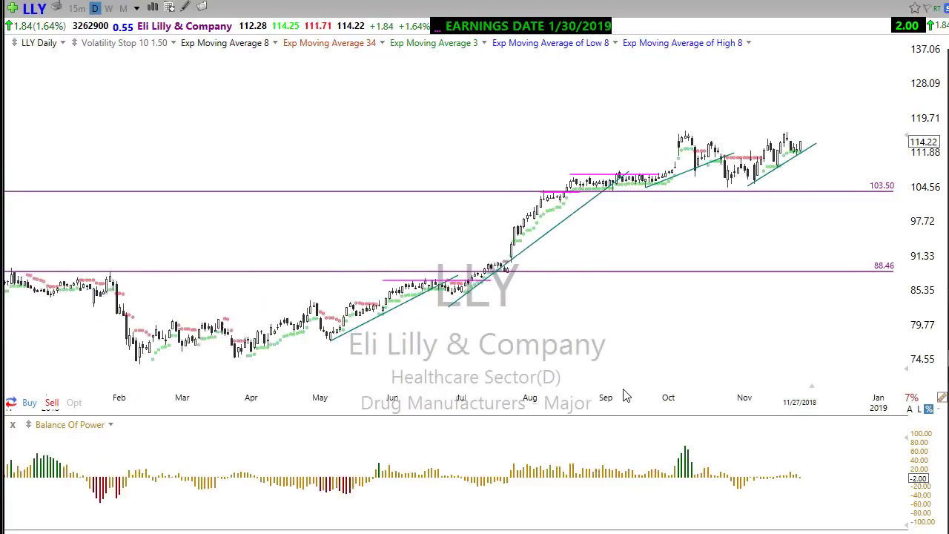
drag(549, 373, 457, 294)
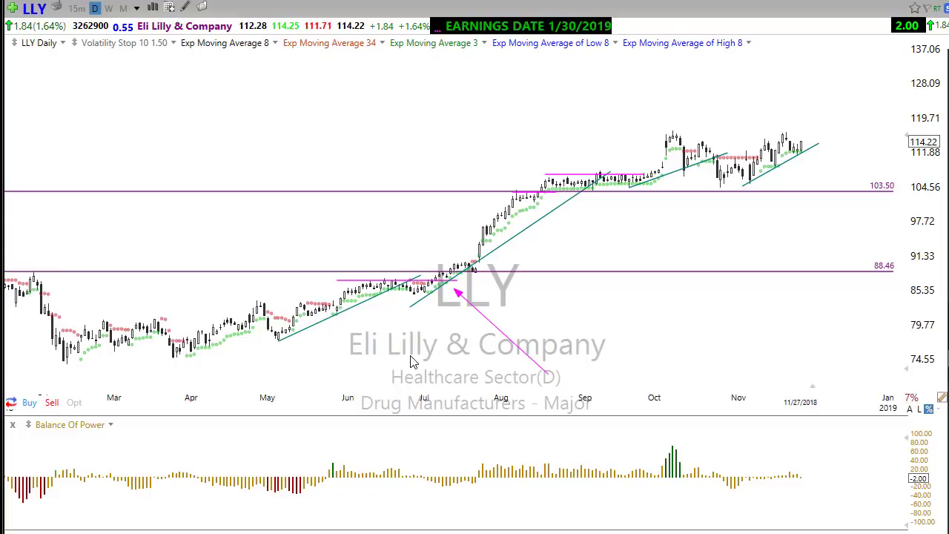
Draw a rectangle around LLY's June to early-July consolidation just below the 88.46 line.
scroll(464, 344, up, 2)
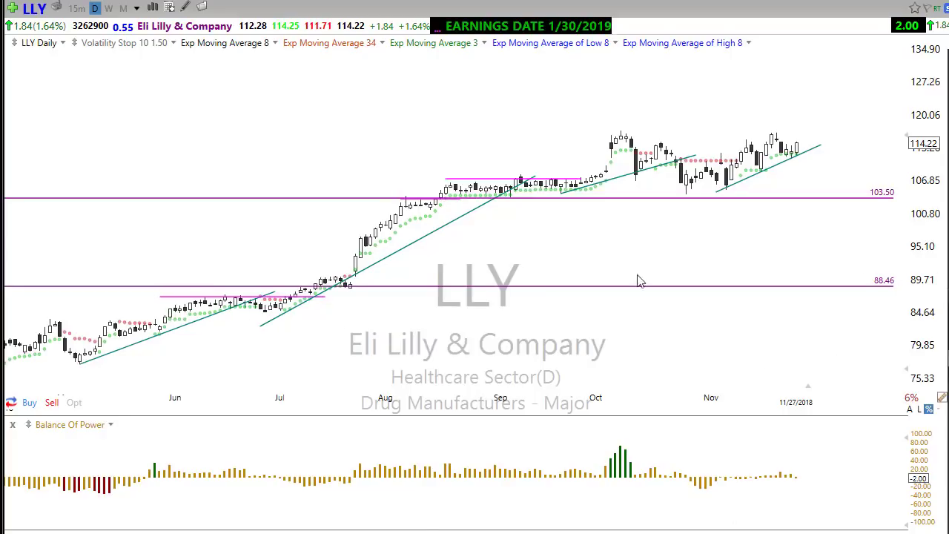
drag(199, 303, 307, 318)
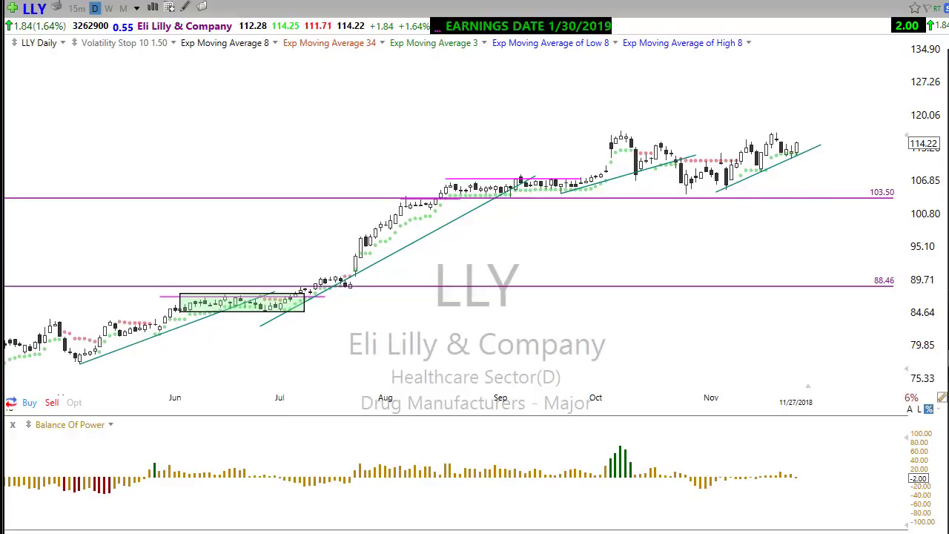
Draw arrows along LLY's May rise, the boxed range's edges and the July, August and September consolidations, and clear the arrows.
mouse_move(82, 378)
mouse_down()
mouse_move(202, 347)
mouse_move(219, 333)
mouse_up()
mouse_move(160, 304)
mouse_down()
mouse_move(329, 316)
mouse_move(384, 303)
mouse_up()
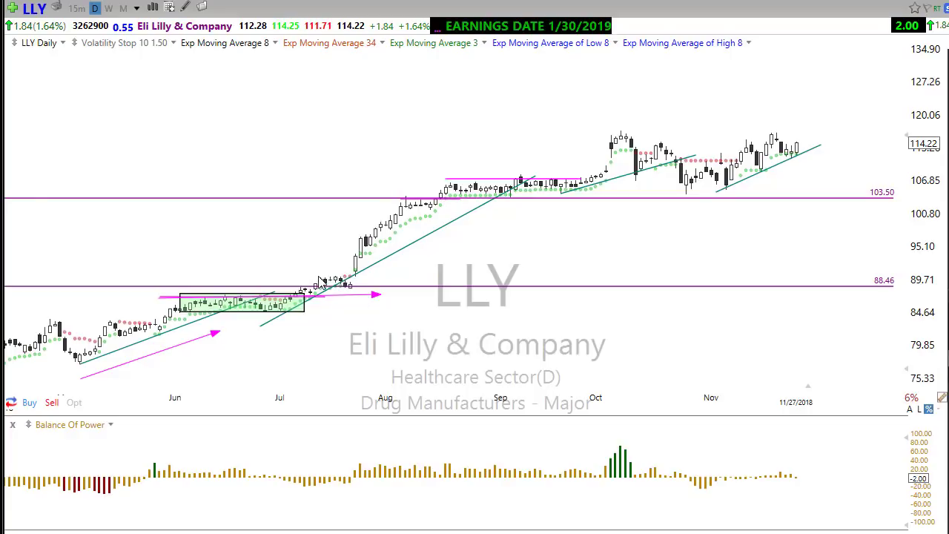
drag(317, 274, 367, 280)
drag(405, 210, 447, 209)
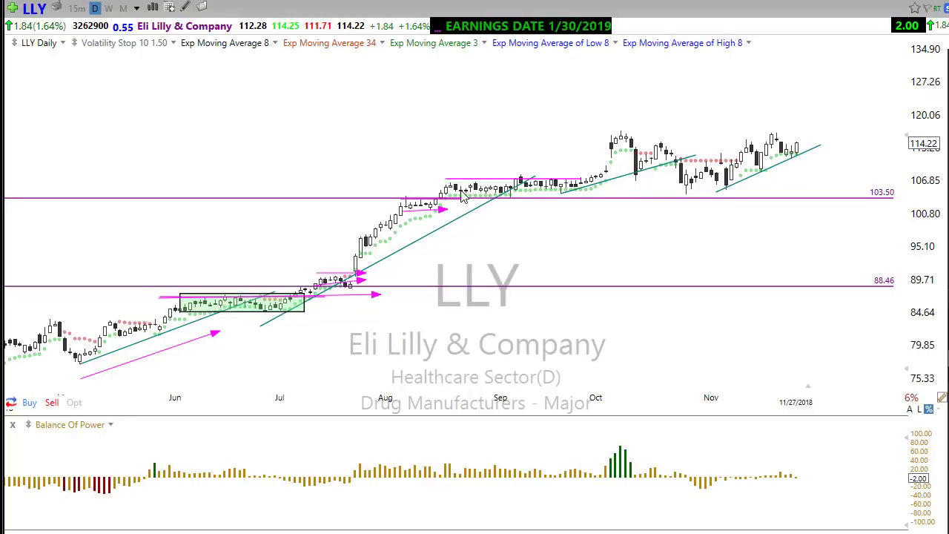
drag(560, 194, 593, 194)
drag(178, 312, 339, 311)
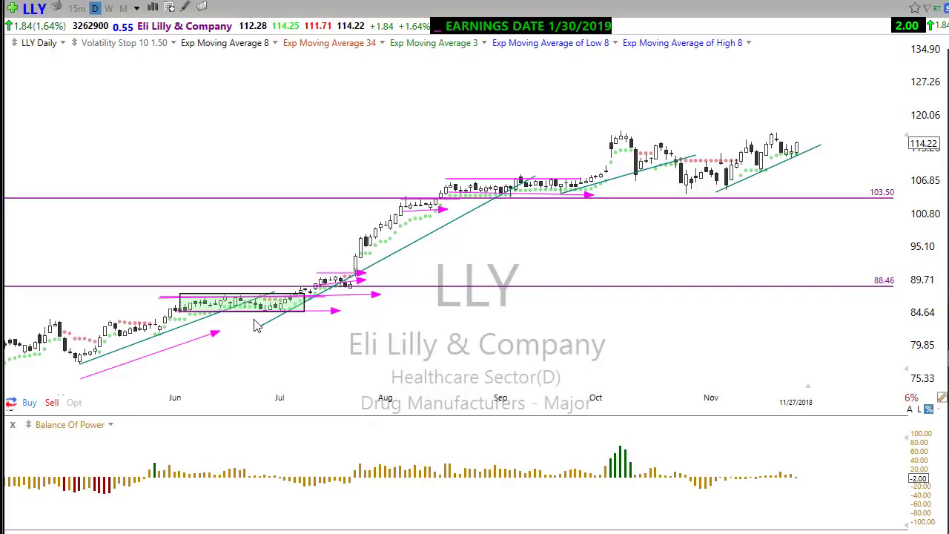
drag(290, 308, 305, 291)
drag(262, 316, 317, 313)
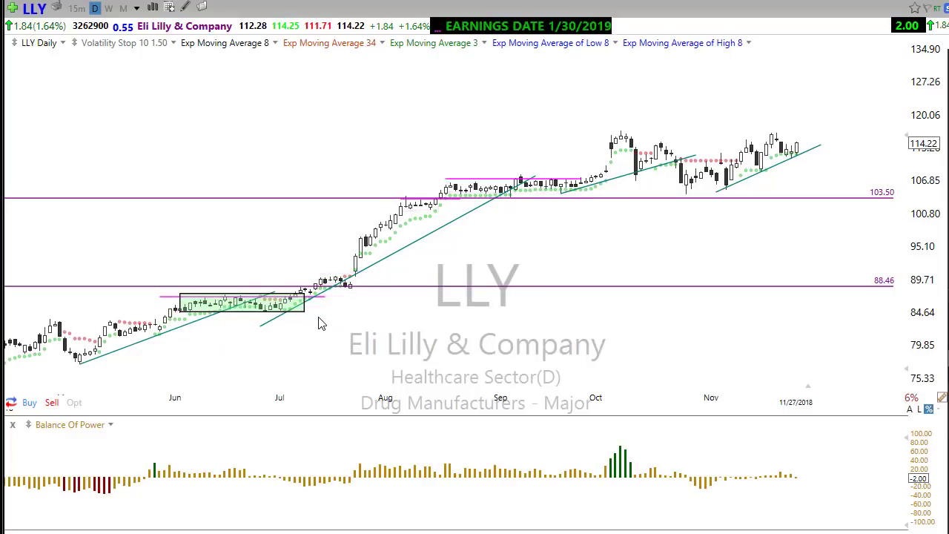
Mark the lower edge of LLY's boxed consolidation and the early-July breakout with arrows, and clear them.
scroll(396, 322, down, 2)
scroll(329, 345, up, 2)
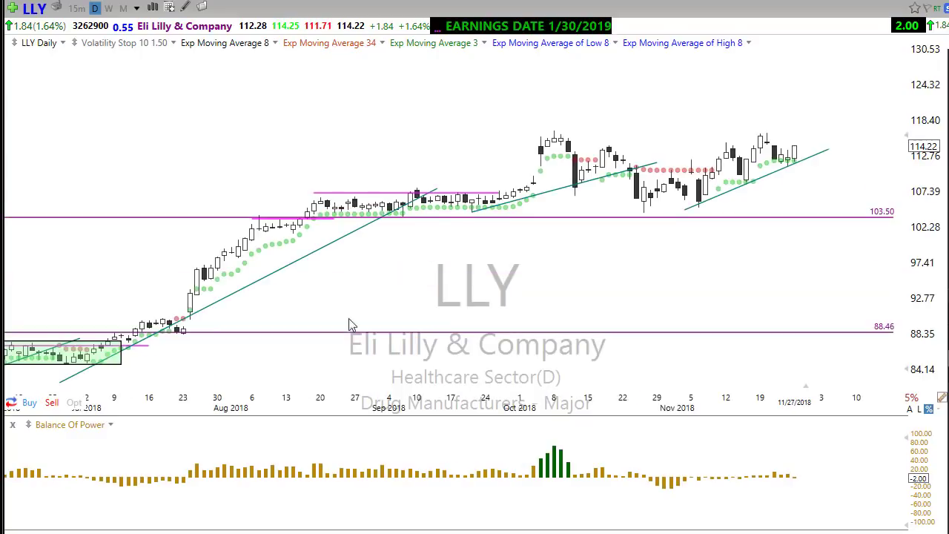
scroll(531, 351, down, 2)
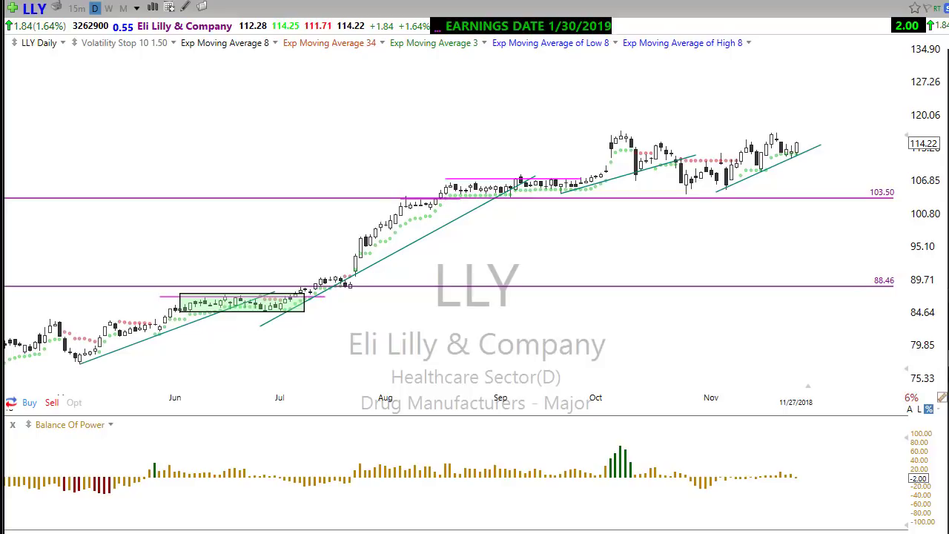
drag(177, 315, 323, 316)
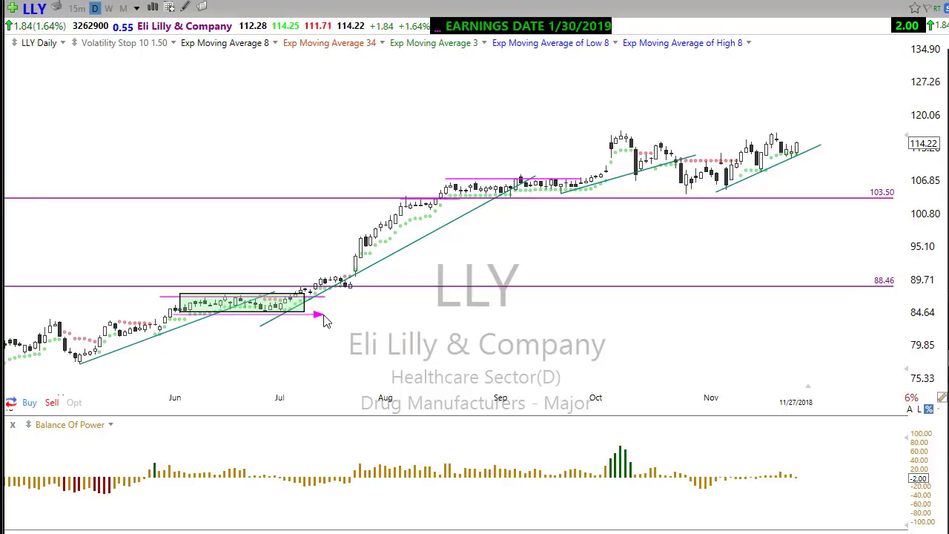
click(292, 291)
click(296, 318)
click(319, 290)
click(296, 302)
click(332, 291)
click(363, 293)
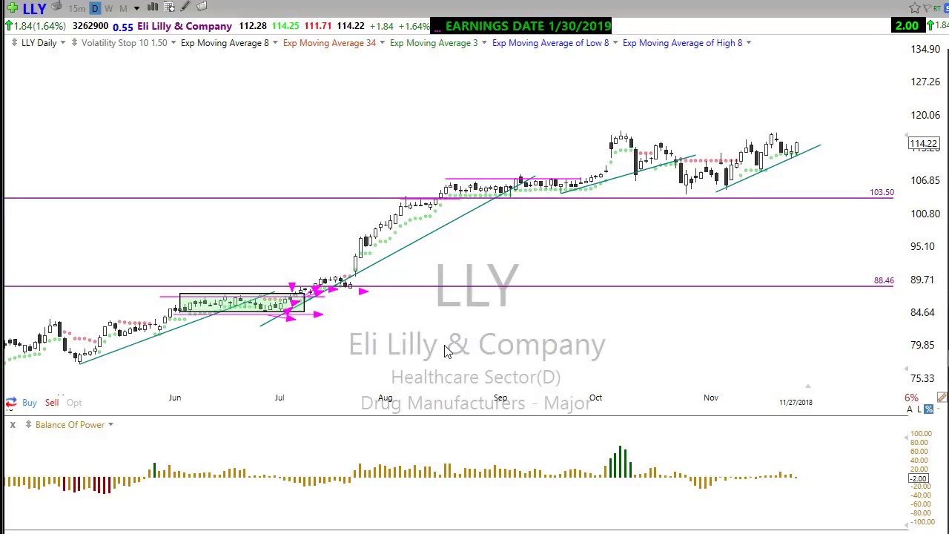
key(Escape)
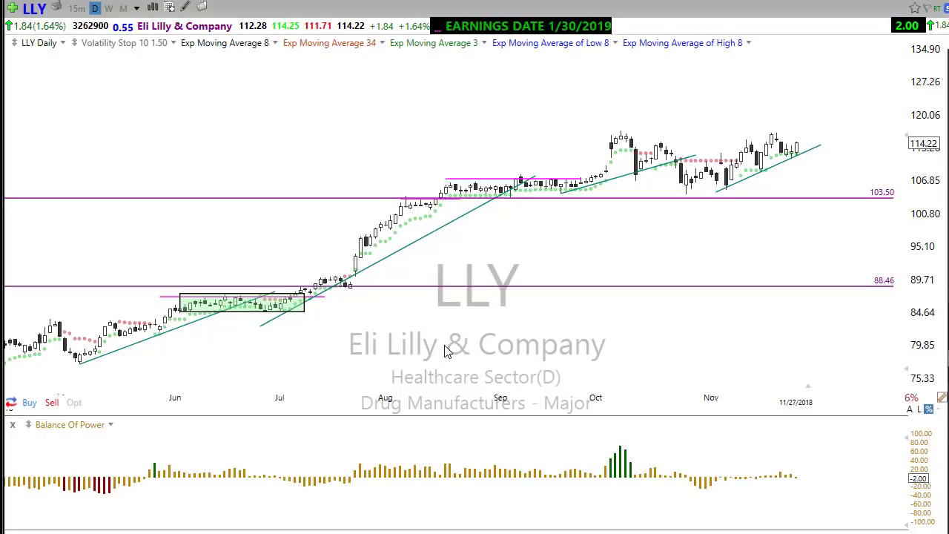
Review LLY's daily price history back to mid-2017, comparing the boxed consolidation with the earlier highs near the 88.46 line.
scroll(441, 356, down, 3)
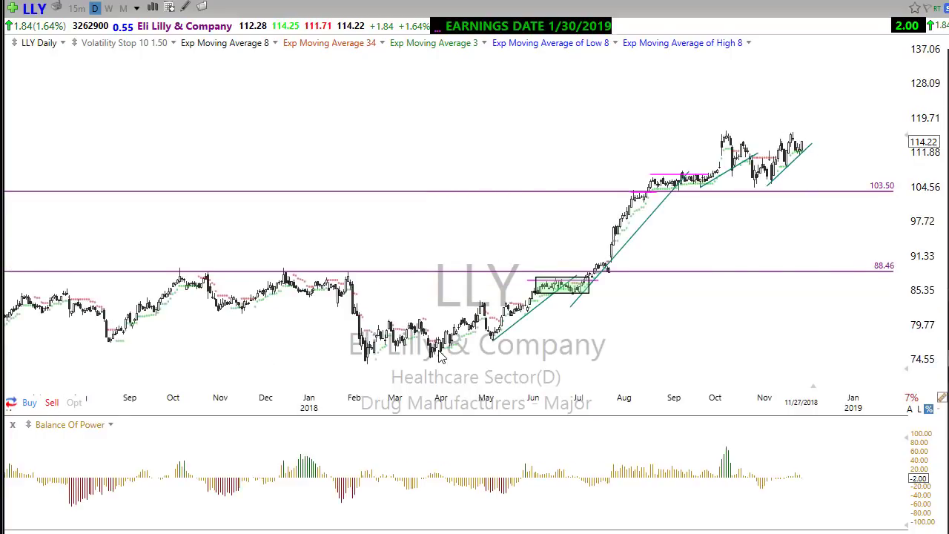
scroll(504, 366, up, 1)
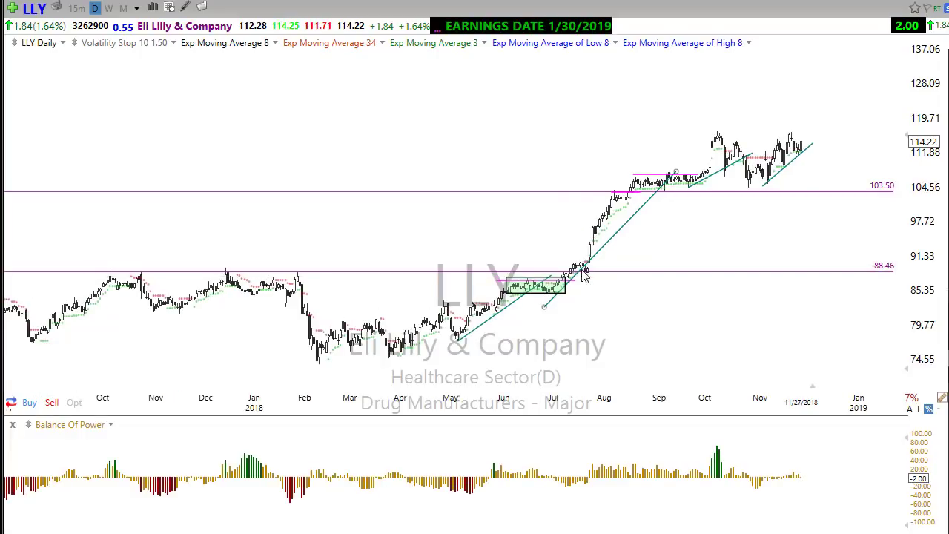
scroll(609, 337, up, 1)
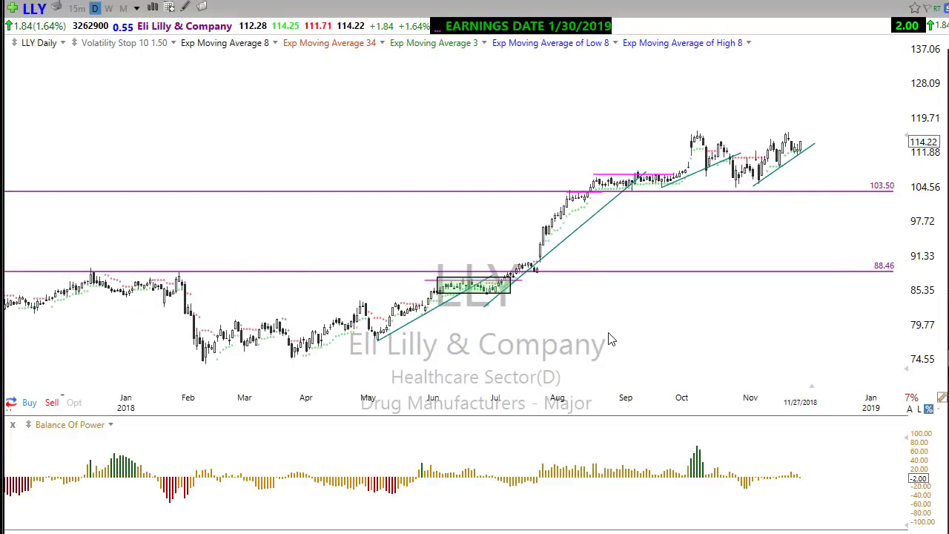
scroll(538, 343, up, 1)
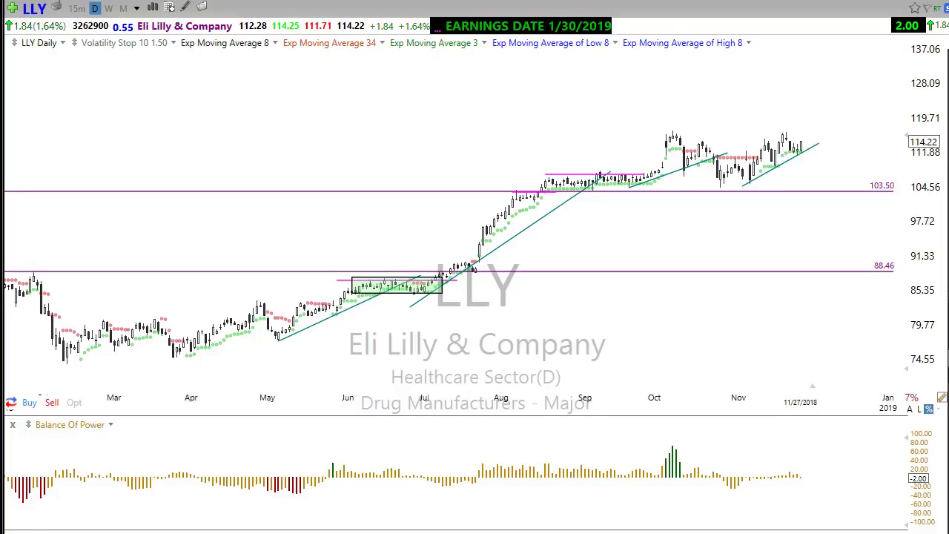
scroll(520, 346, up, 2)
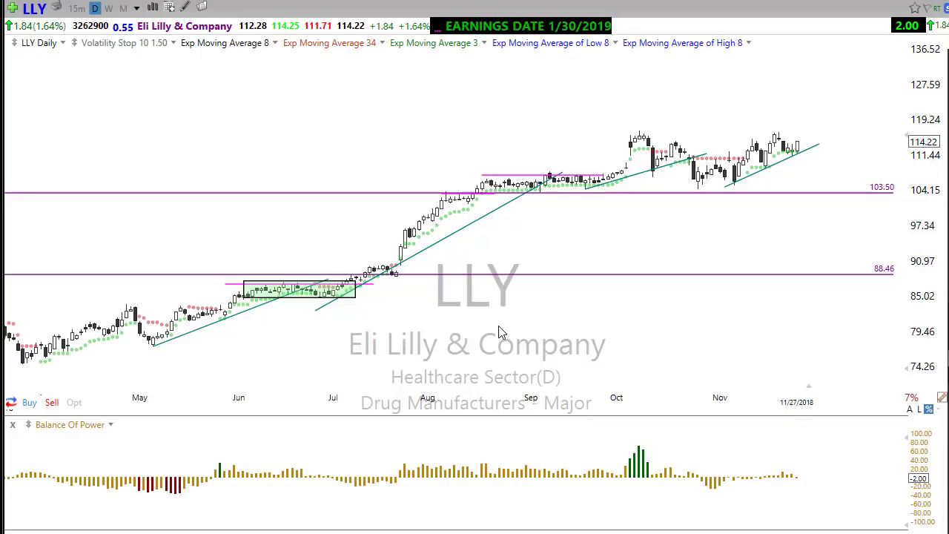
Load the daily DIA chart, and focus on price action from late June through November 2018.
text(DIA)
key(Return)
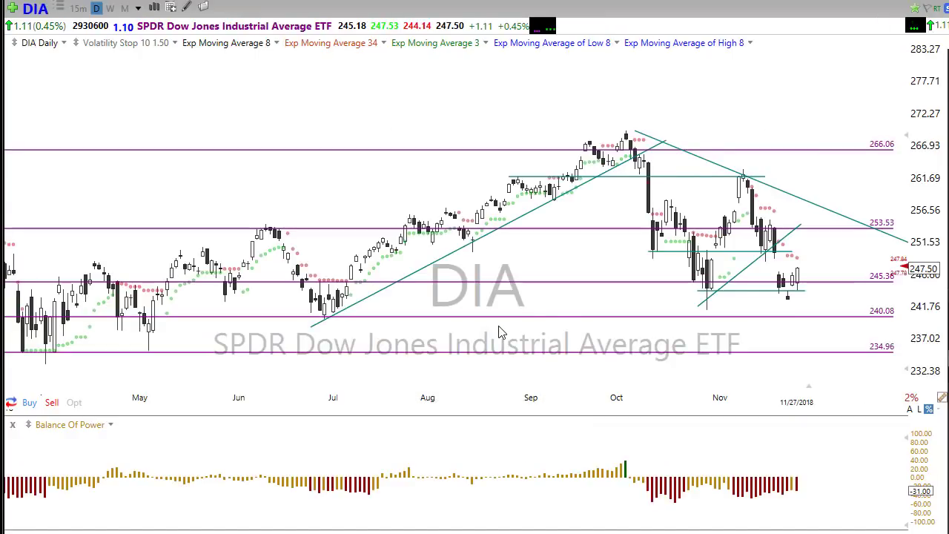
scroll(540, 329, up, 1)
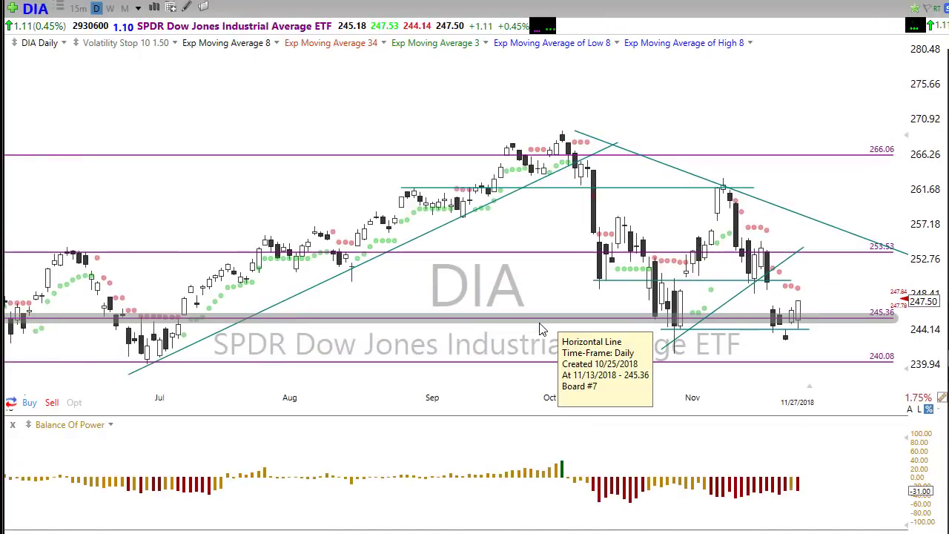
Review the related items list of DIA's component stocks with their percentage changes, and close it.
click(60, 7)
drag(189, 34, 189, 204)
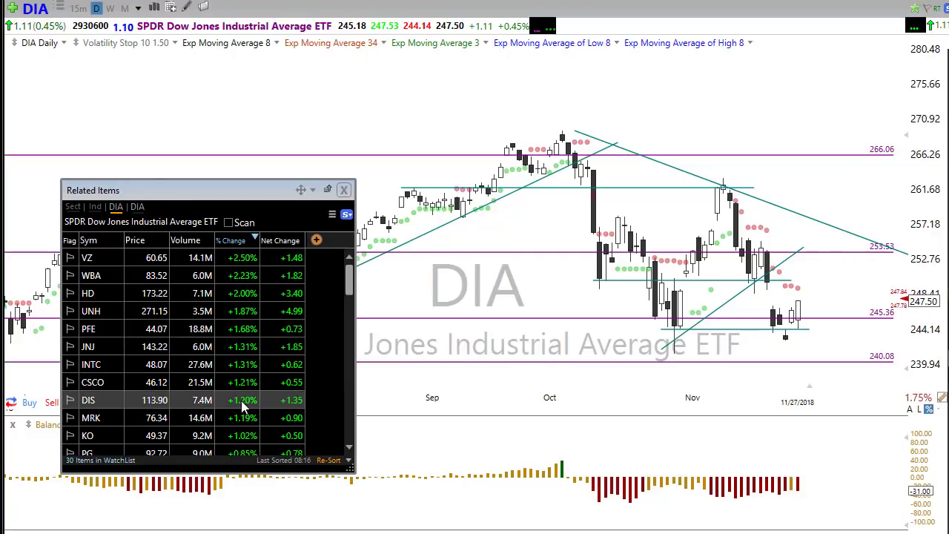
click(344, 190)
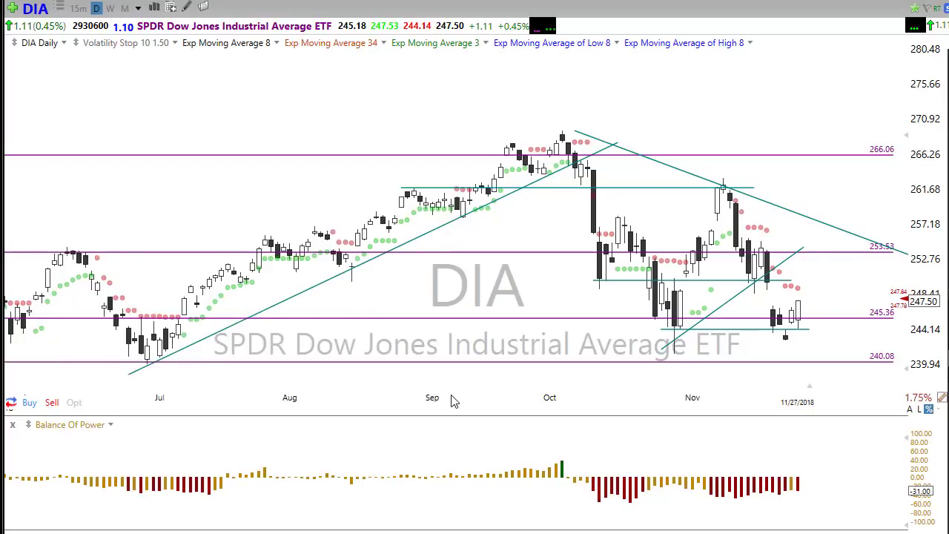